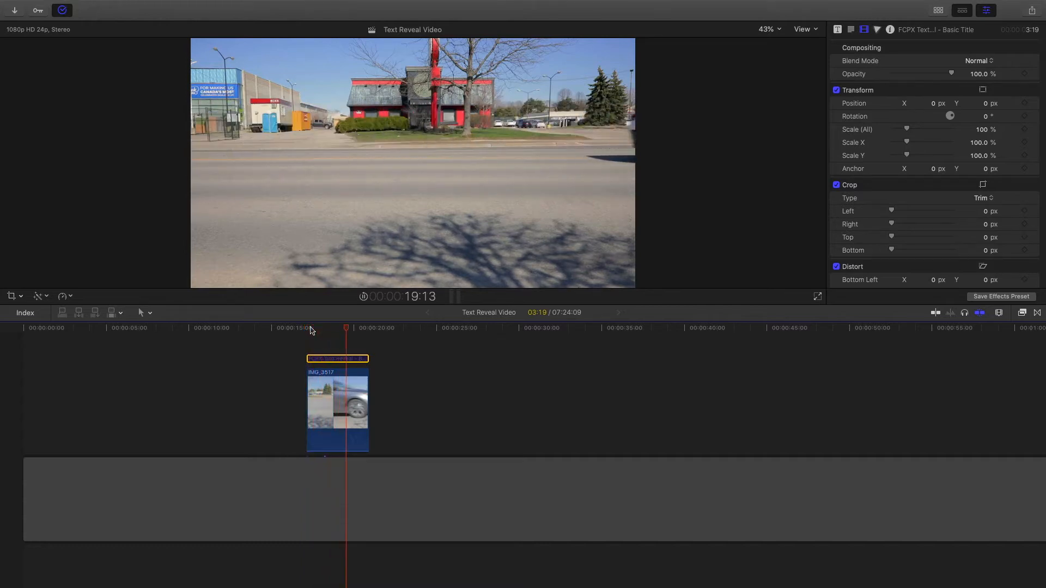
- Play back the clip and toggle the FCPX Text Reveal title on and off, leaving it disabled
key("space")
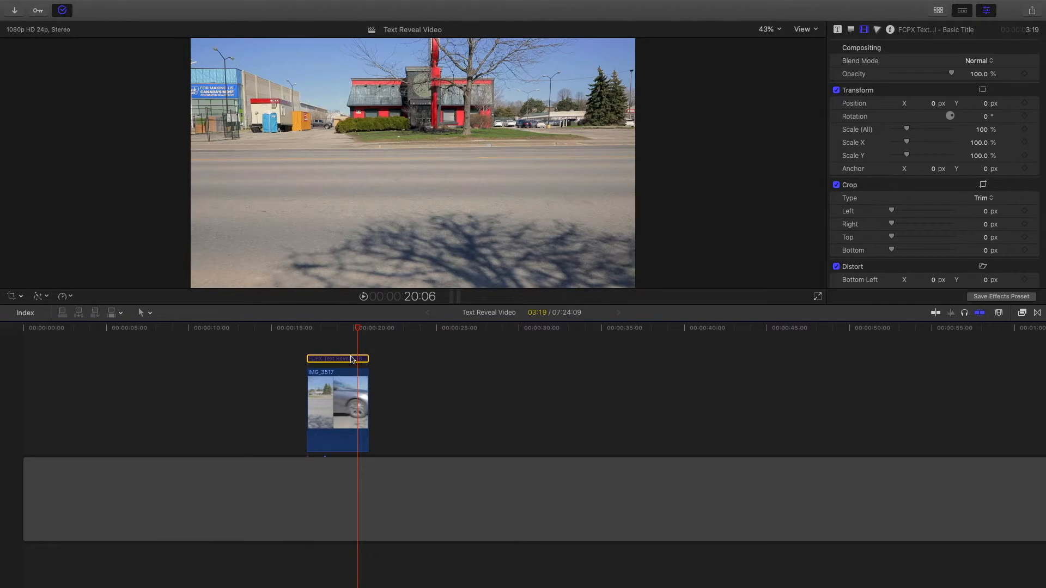
key("v")
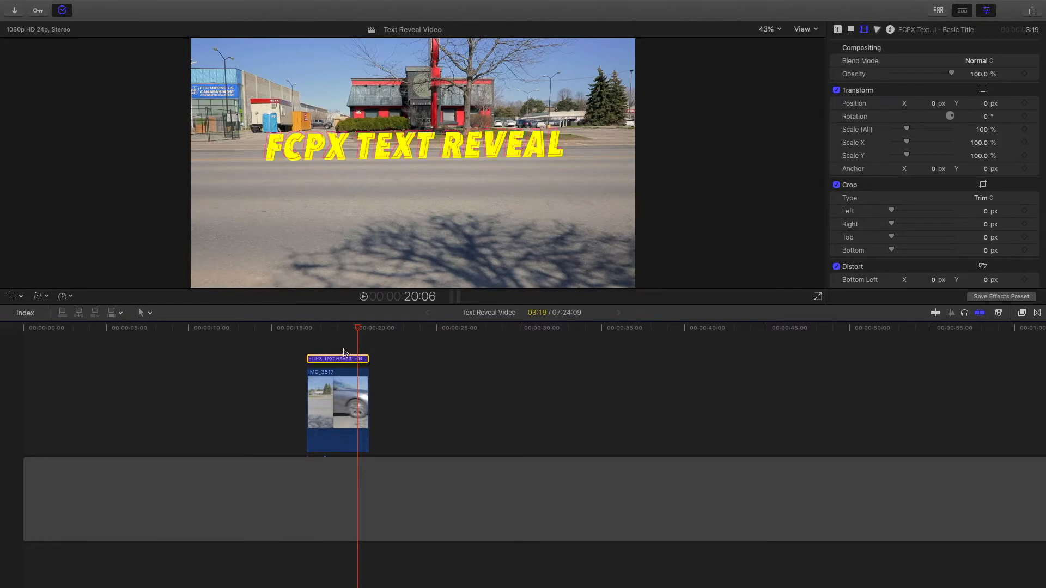
key("v")
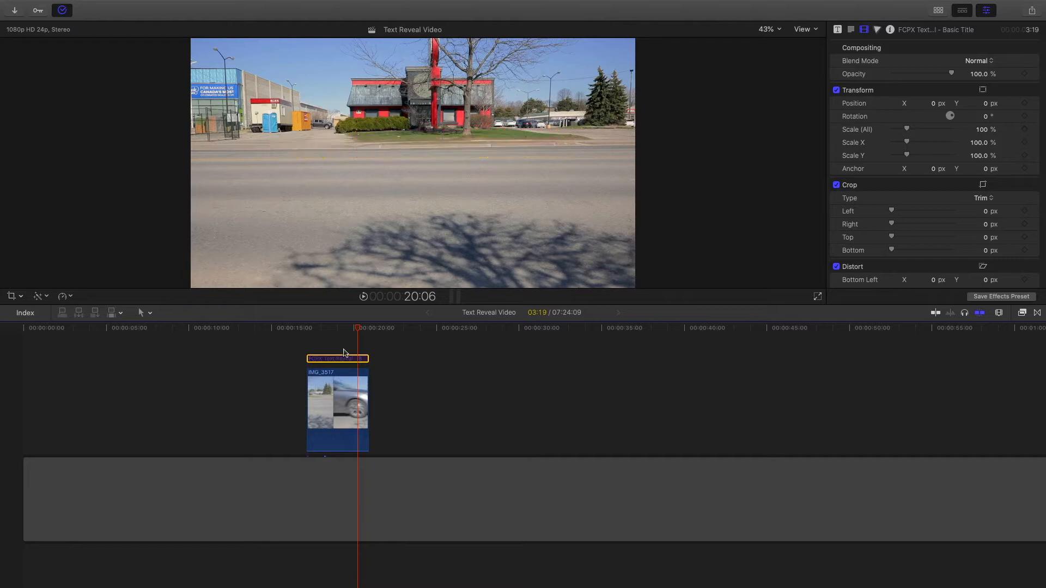
key("v")
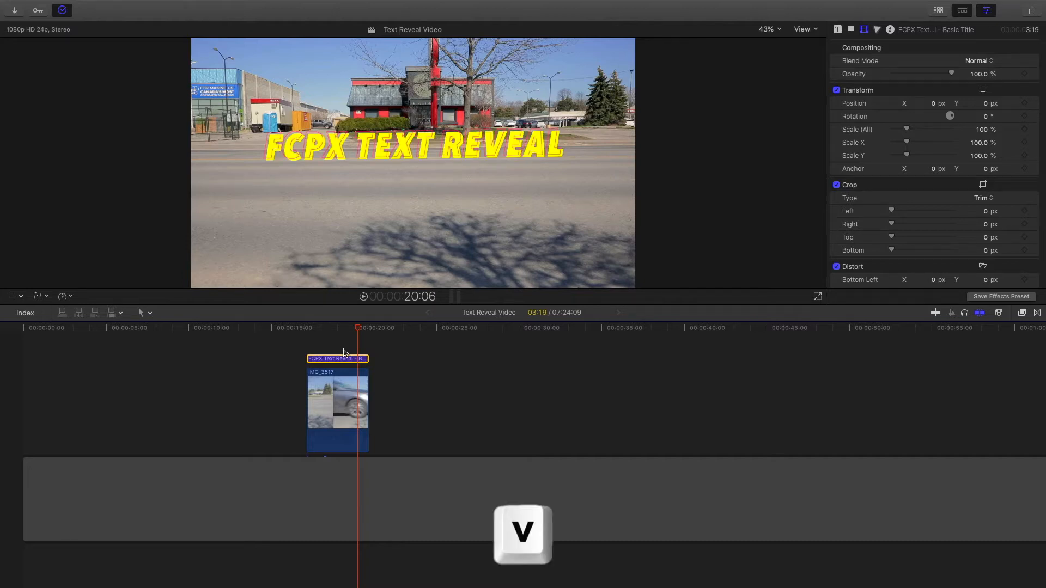
key("v")
- Add a Basic Title above the start of clip IMG_3517 and trim its end to match the clip
left_click(312, 349)
key("ctrl+t")
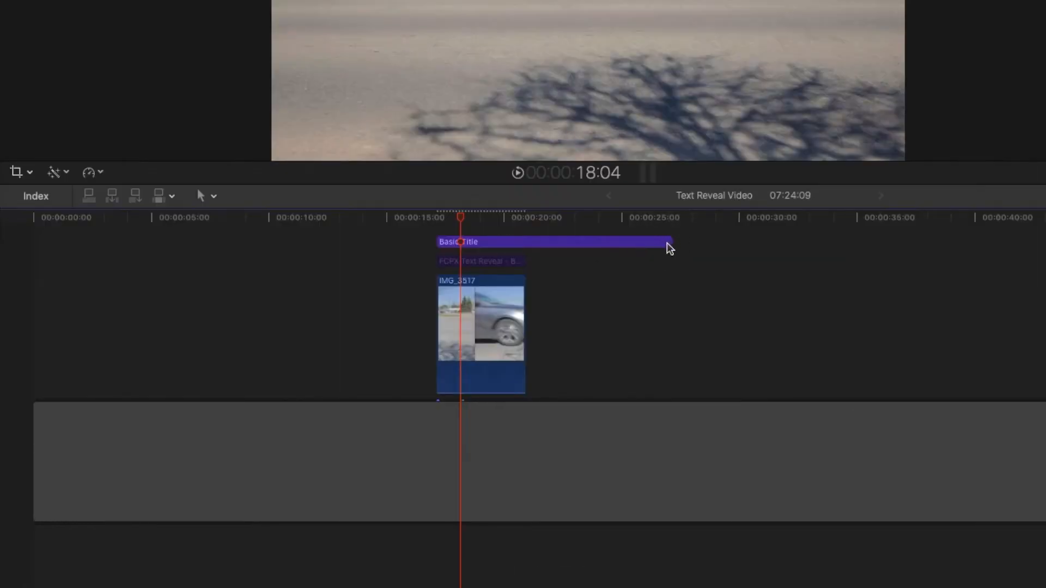
left_click_drag(668, 245, 524, 261)
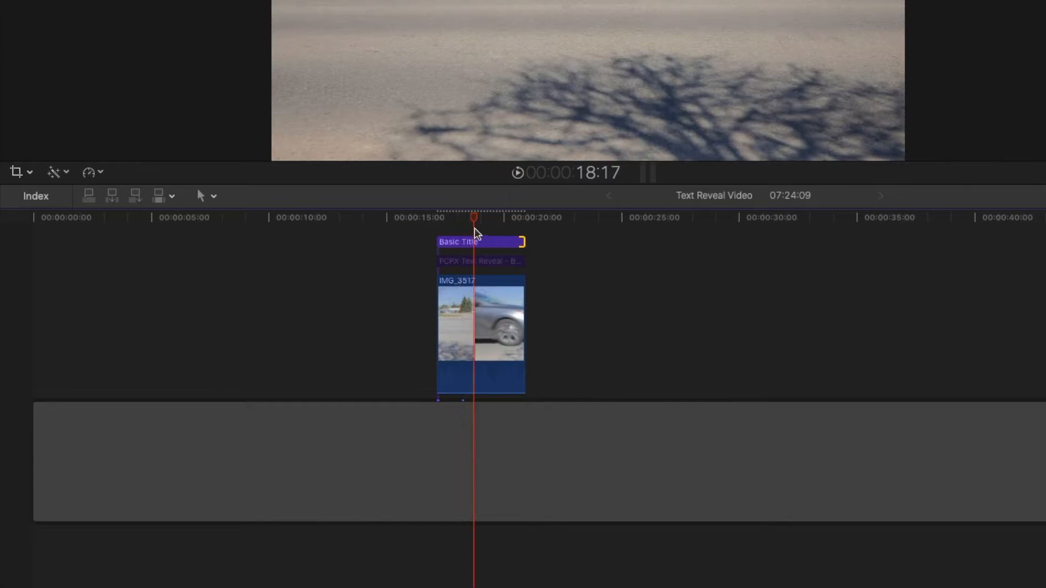
- Show the Basic Title's text settings, keep the Helvetica font and set the text size to 79
left_click(478, 242)
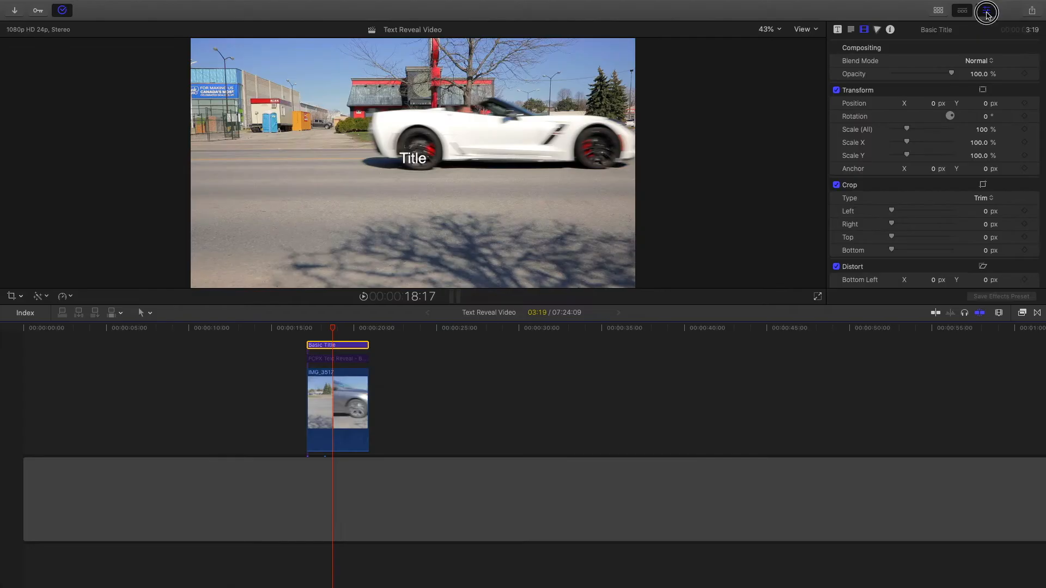
left_click(987, 12)
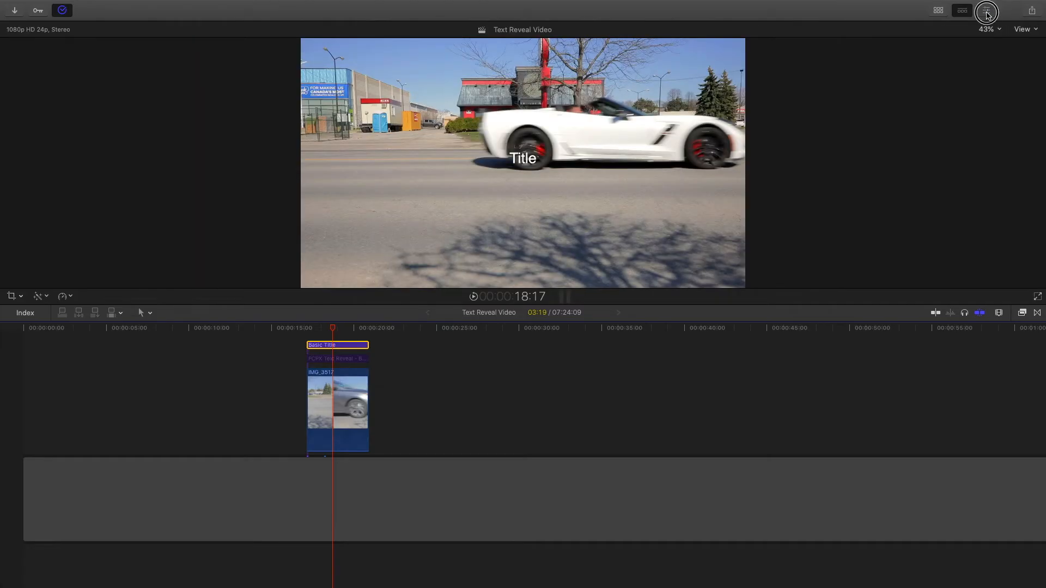
left_click(987, 12)
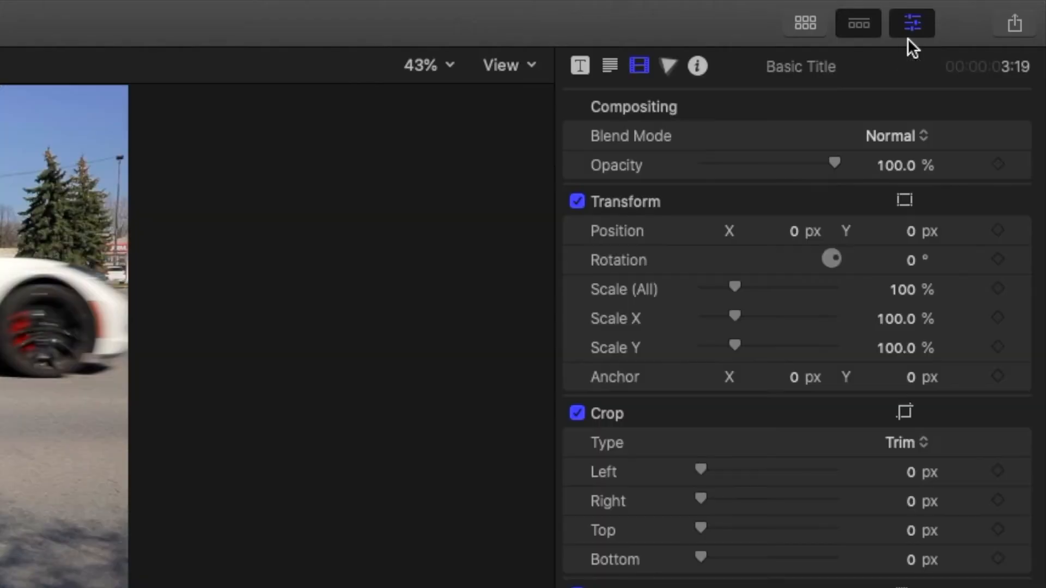
left_click(610, 66)
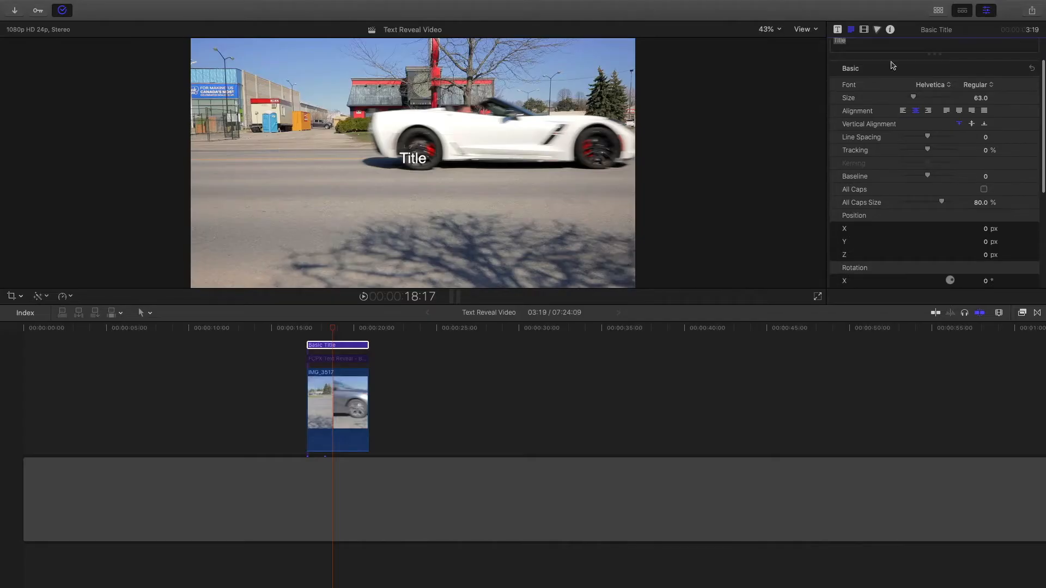
scroll(628, 236, "down", 2)
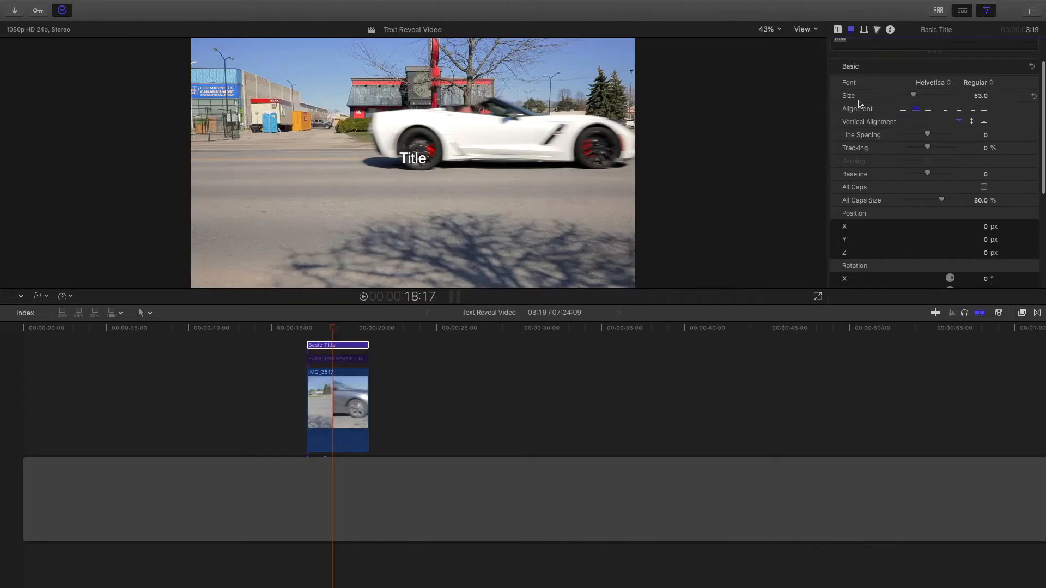
left_click(934, 86)
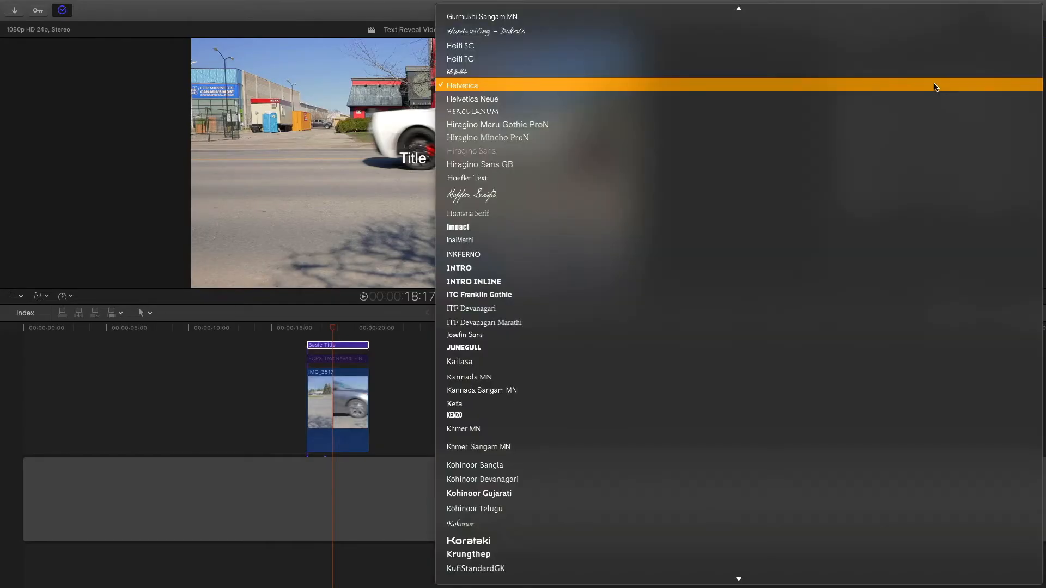
left_click(934, 86)
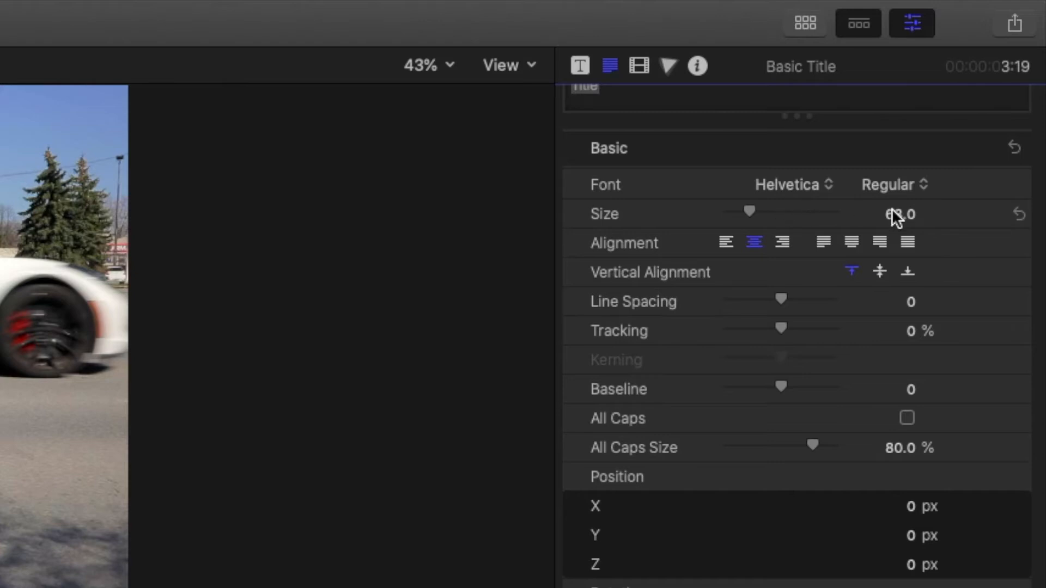
mouse_move(750, 213)
left_mouse_down()
mouse_move(784, 213)
mouse_move(756, 219)
left_mouse_up()
- Try the left, center and right text alignments on the Basic Title, ending with center
left_click(725, 242)
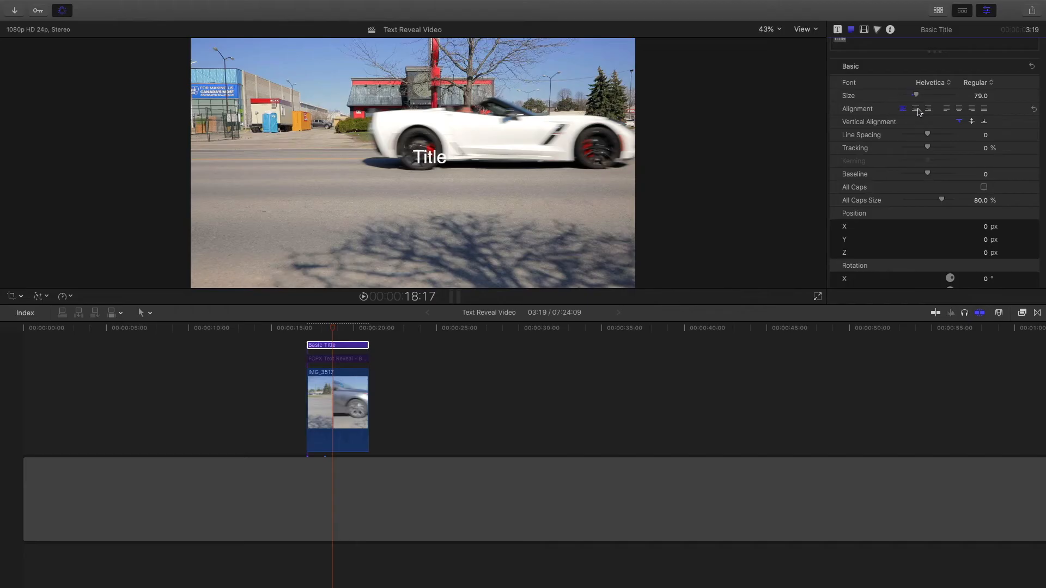
left_click(918, 109)
left_click(929, 109)
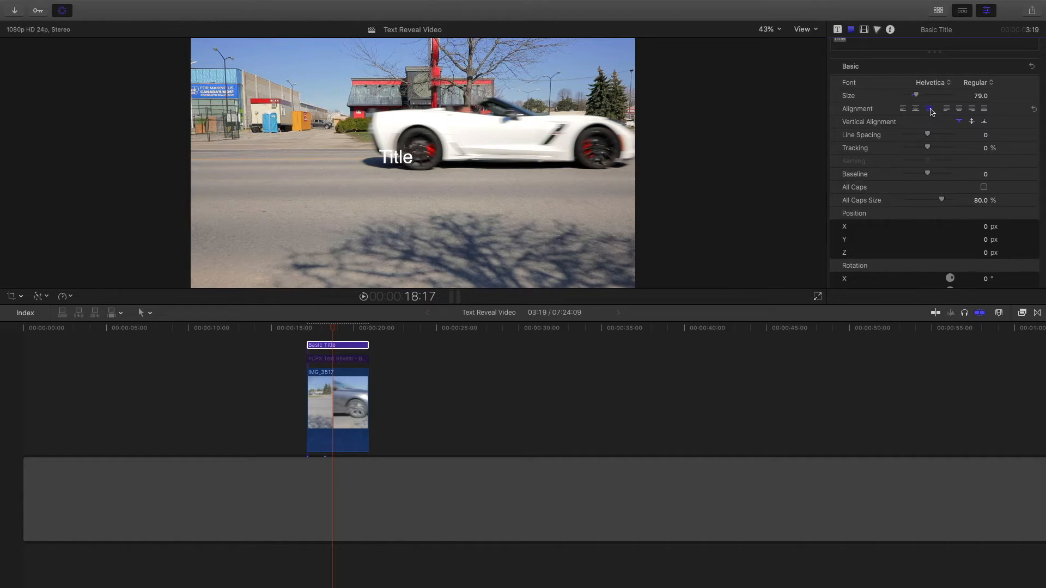
left_click(915, 109)
left_click(903, 108)
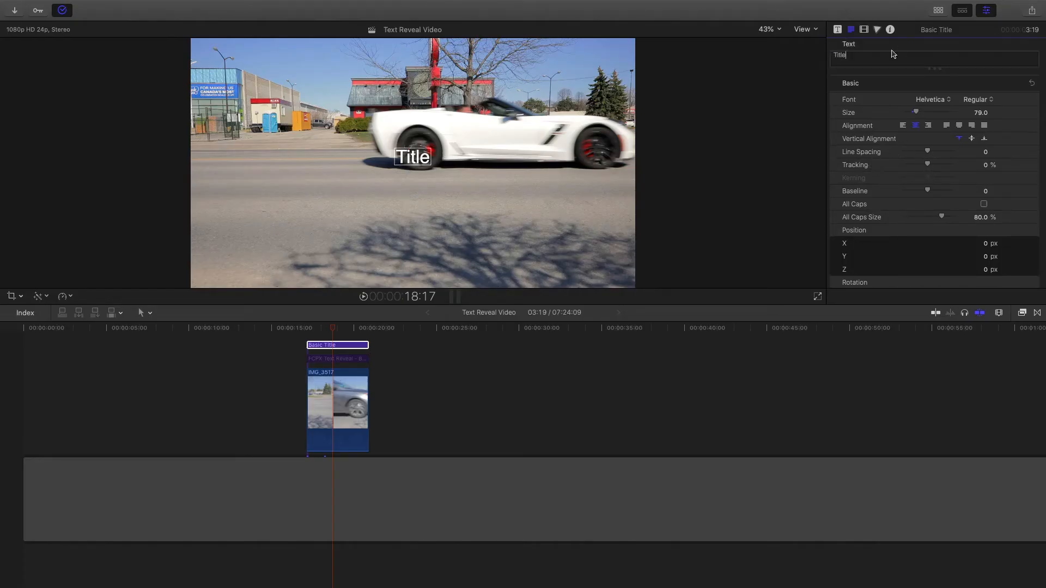
- Try a tracking adjustment on the title text, undo it, and turn on All Caps with a size of 100%
double_click(893, 53)
left_click_drag(928, 164, 1001, 219)
key("super+z")
key("super+z")
left_click(983, 204)
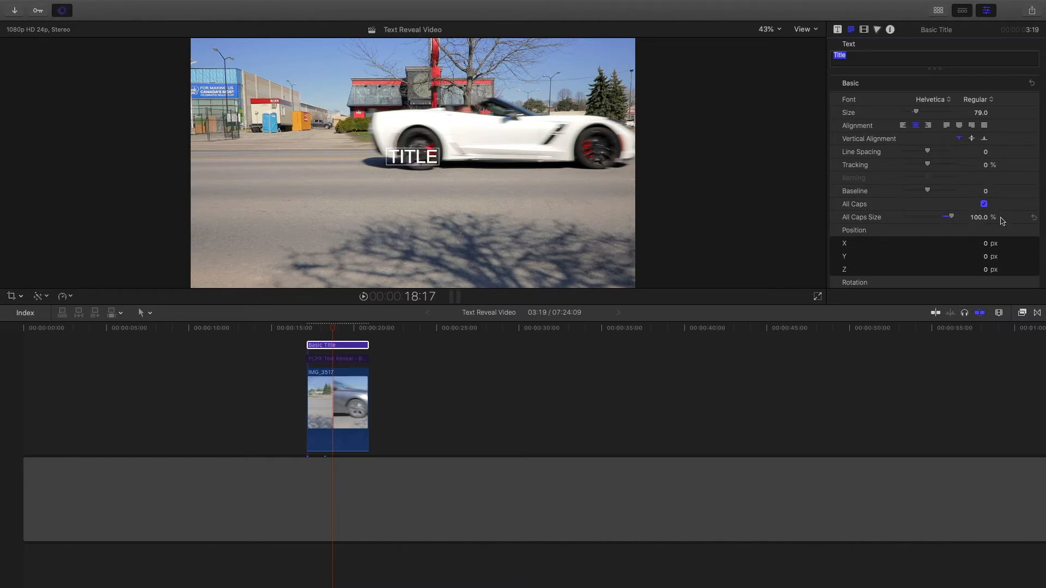
- Enable 3D Text for the Basic Title and browse the material library without choosing a material
scroll(981, 226, "down", 5)
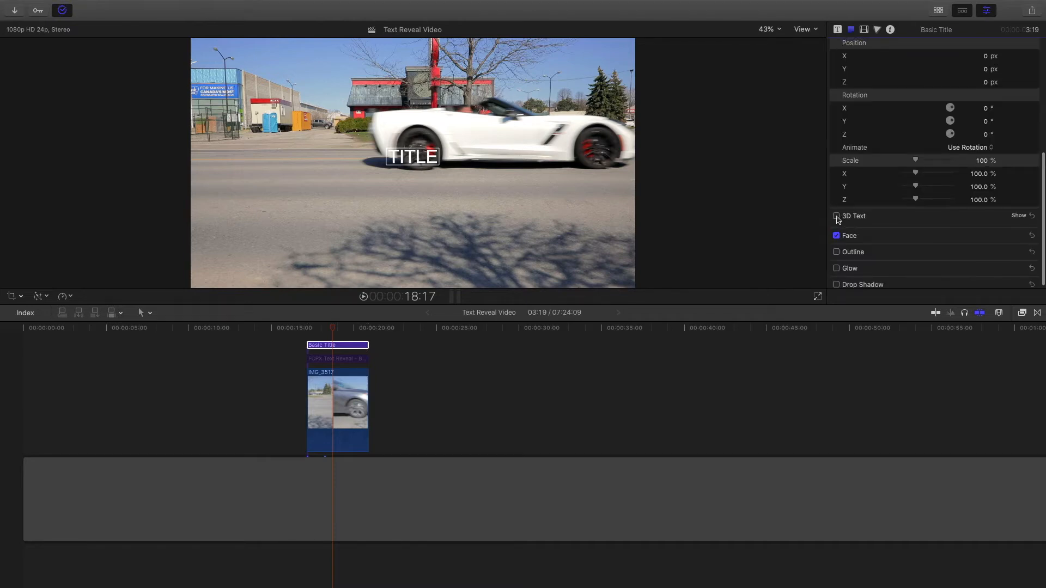
left_click(836, 216)
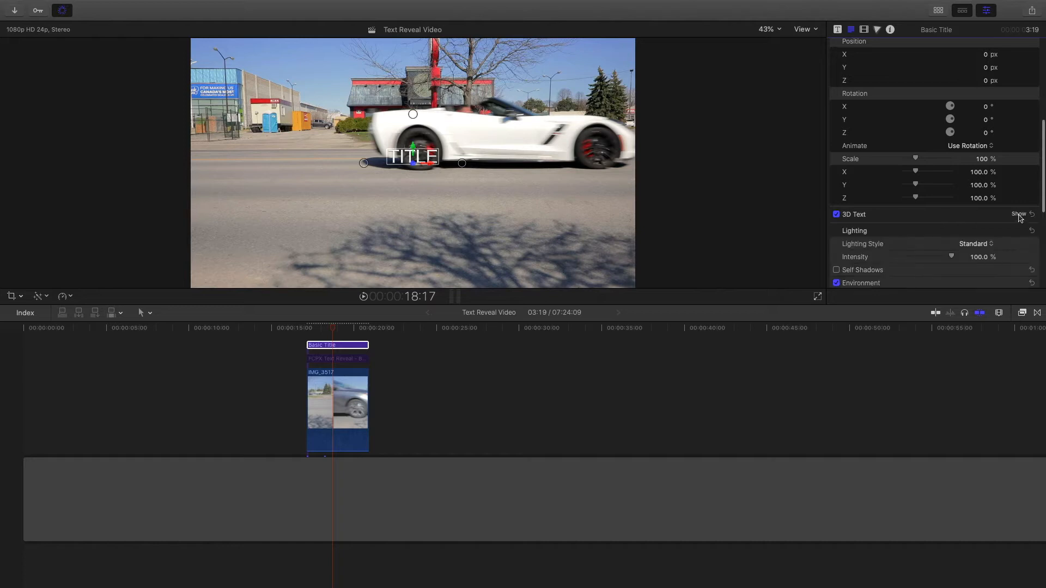
scroll(899, 229, "down", 3)
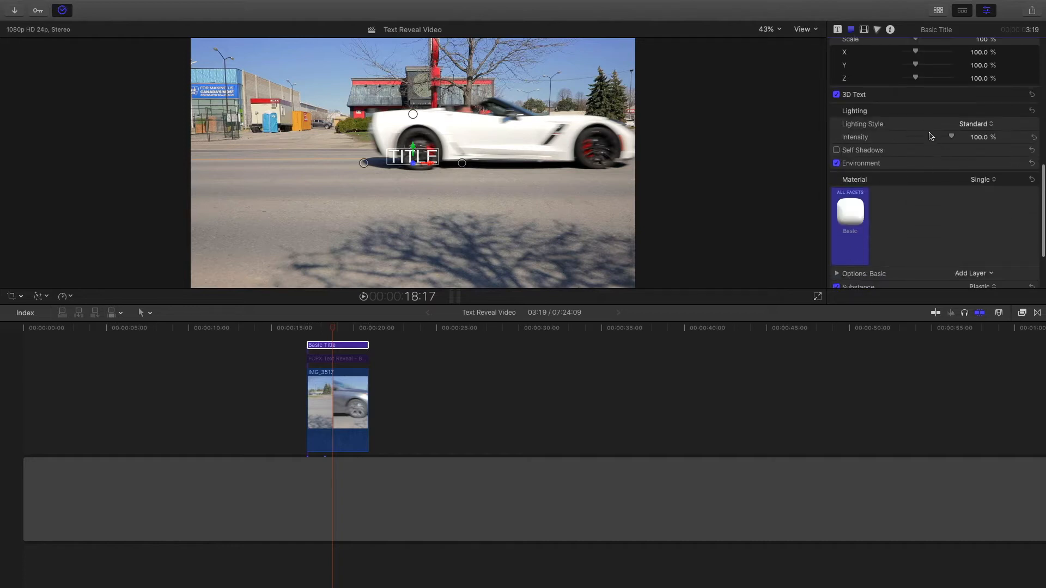
mouse_move(855, 218)
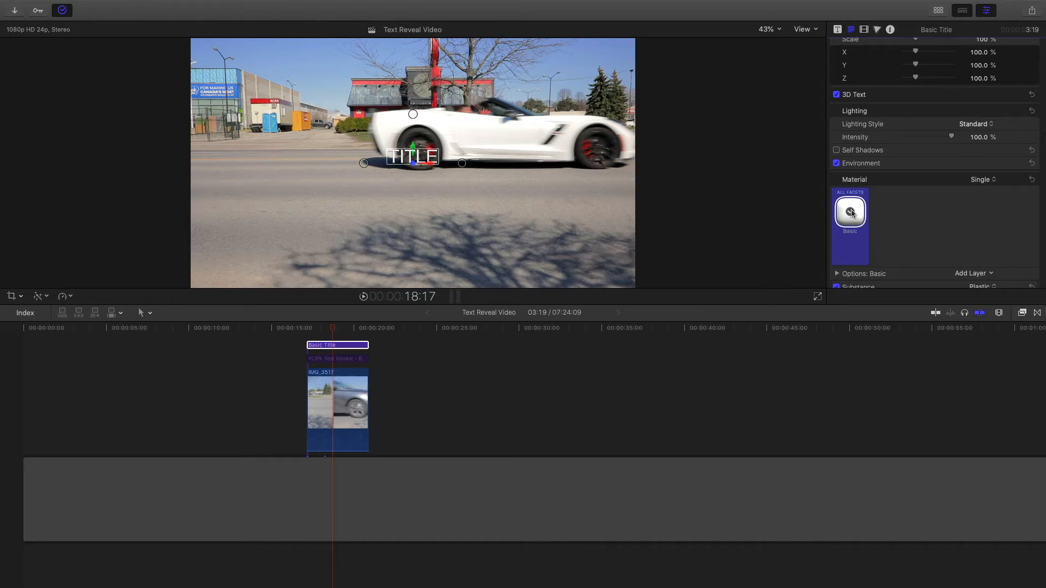
left_click(851, 212)
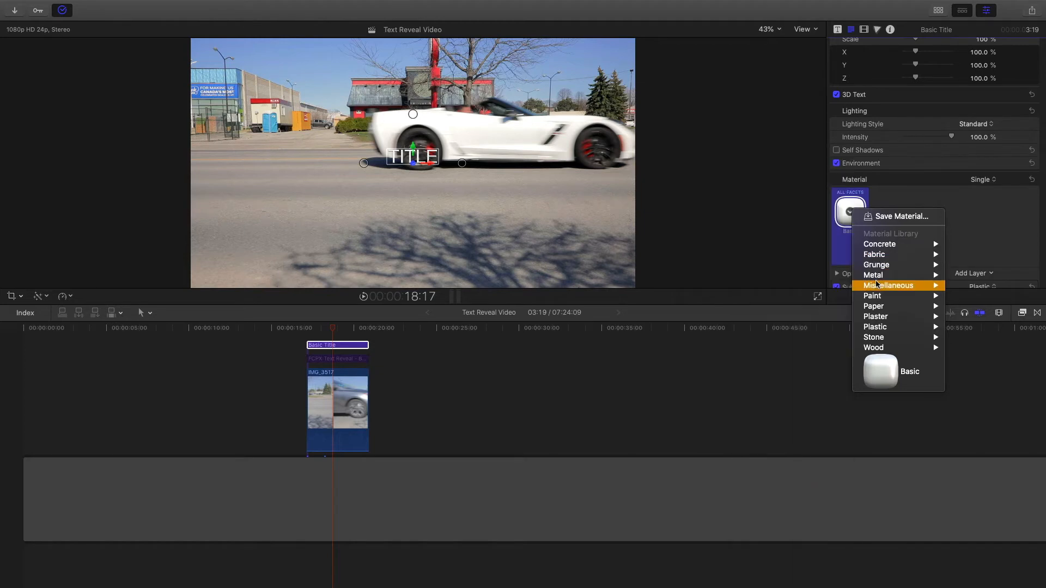
mouse_move(877, 285)
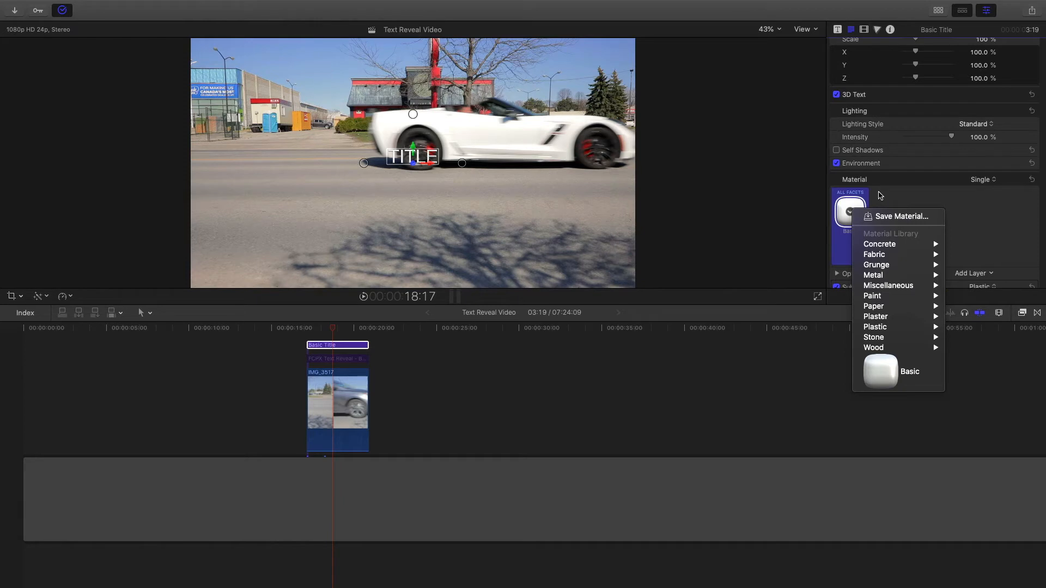
left_click(881, 195)
- Apply the Ice preset from the 2D text styles to the Basic Title
scroll(887, 109, "up", 15)
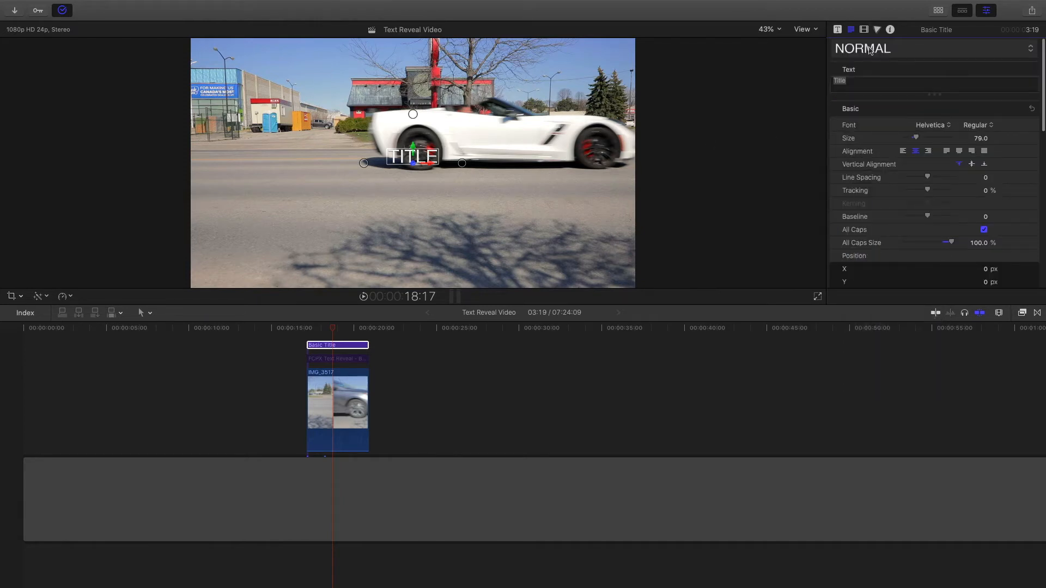
left_click(869, 49)
mouse_move(854, 85)
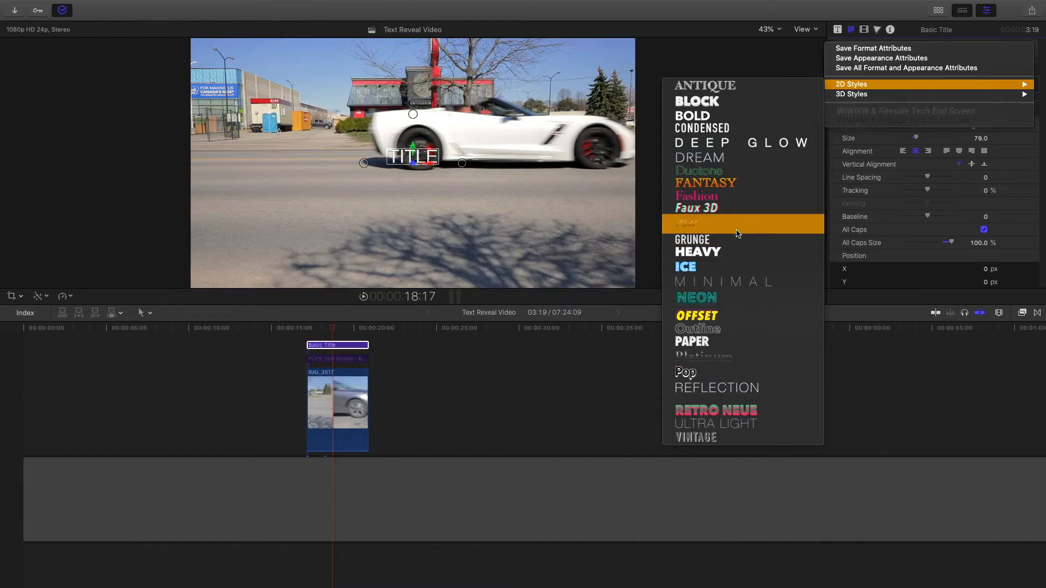
left_click(706, 267)
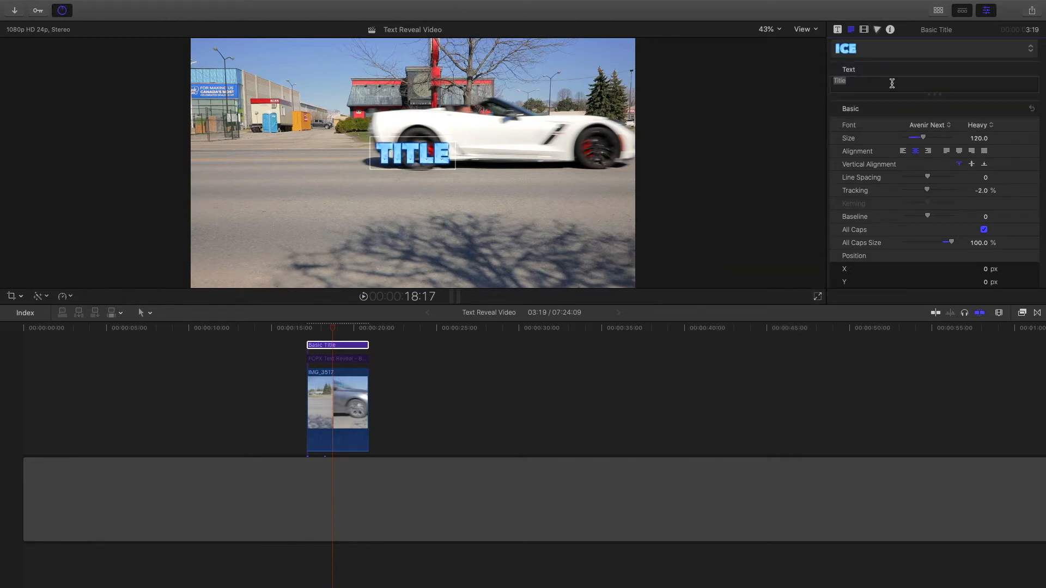
- Apply the Glossy Green 3D style to the Basic Title, try the text "chan" and undo the text entry
left_click(855, 54)
mouse_move(842, 94)
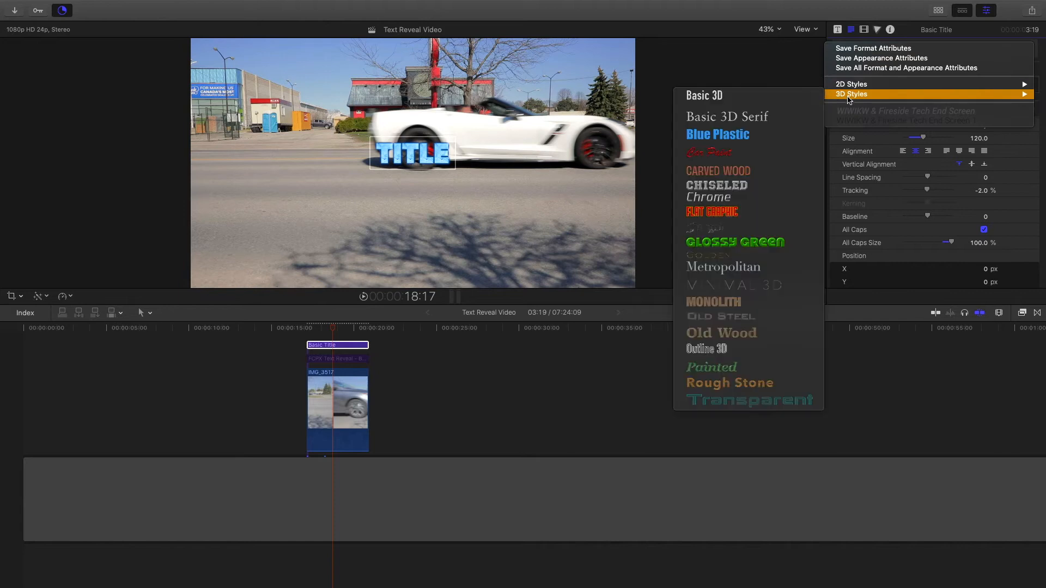
left_click(736, 243)
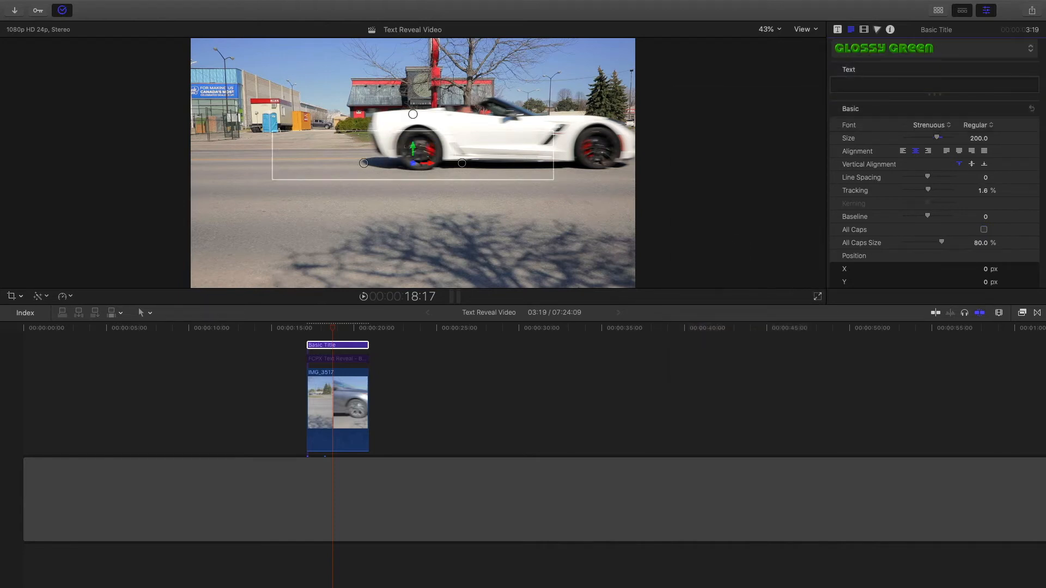
left_click(828, 84)
type("Change")
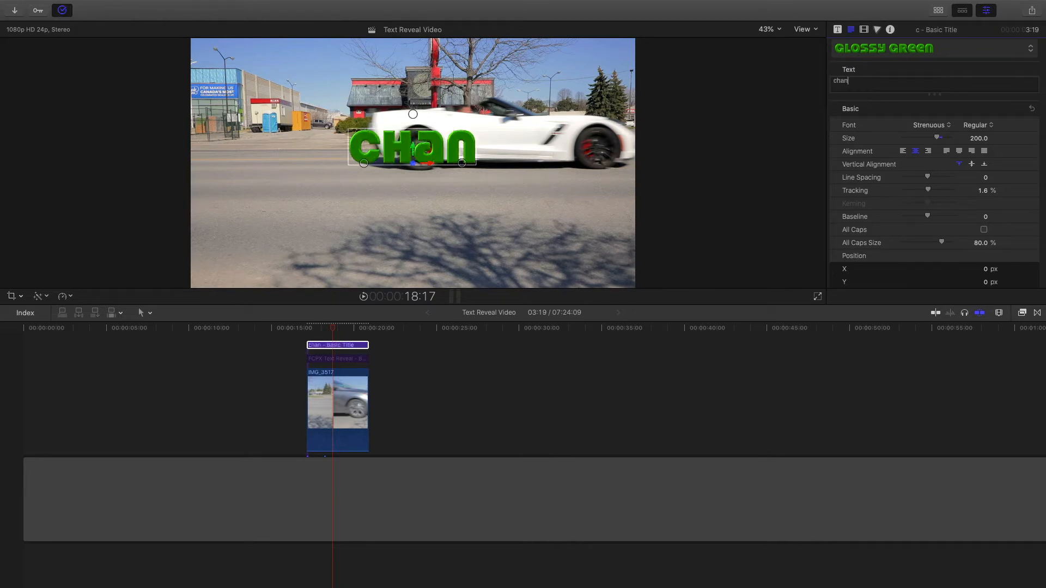
key("super+z")
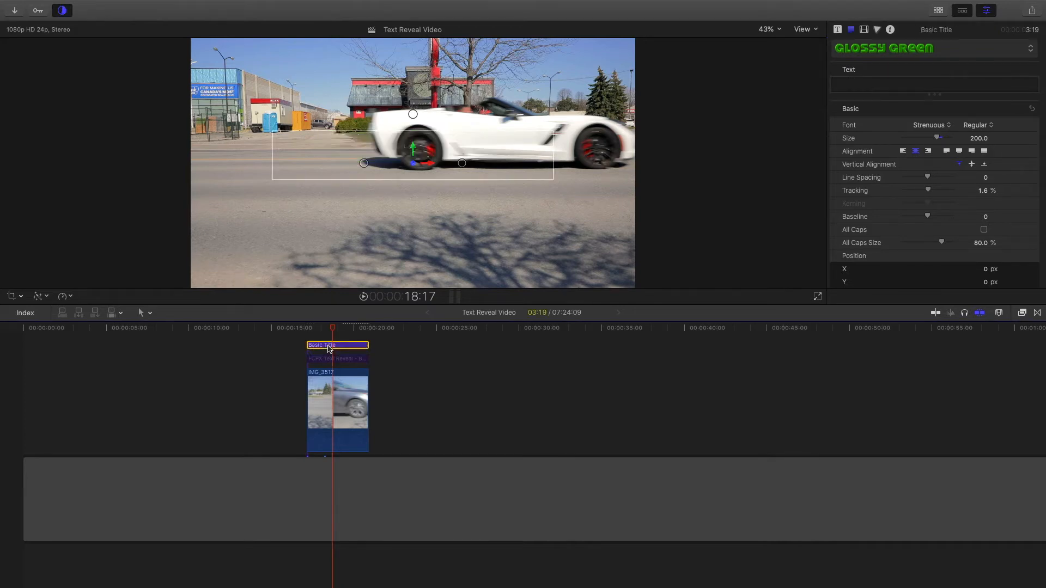
- Delete the Basic Title from the timeline and re-enable the FCPX Text Reveal title
key("Delete")
left_click(323, 361)
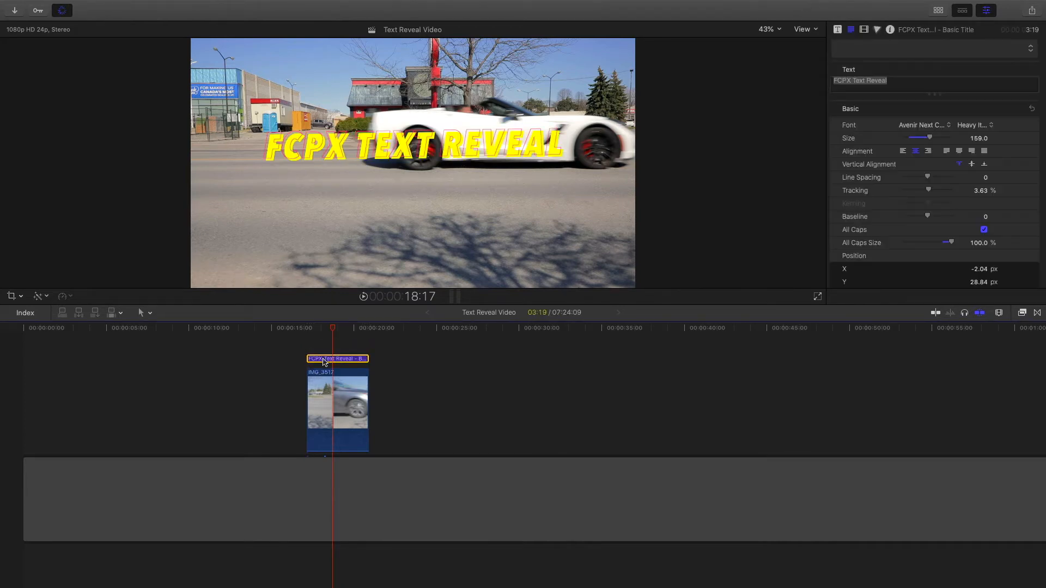
- Scrub through the clip from its start to examine the vehicles passing the FCPX Text Reveal title
left_click(311, 344)
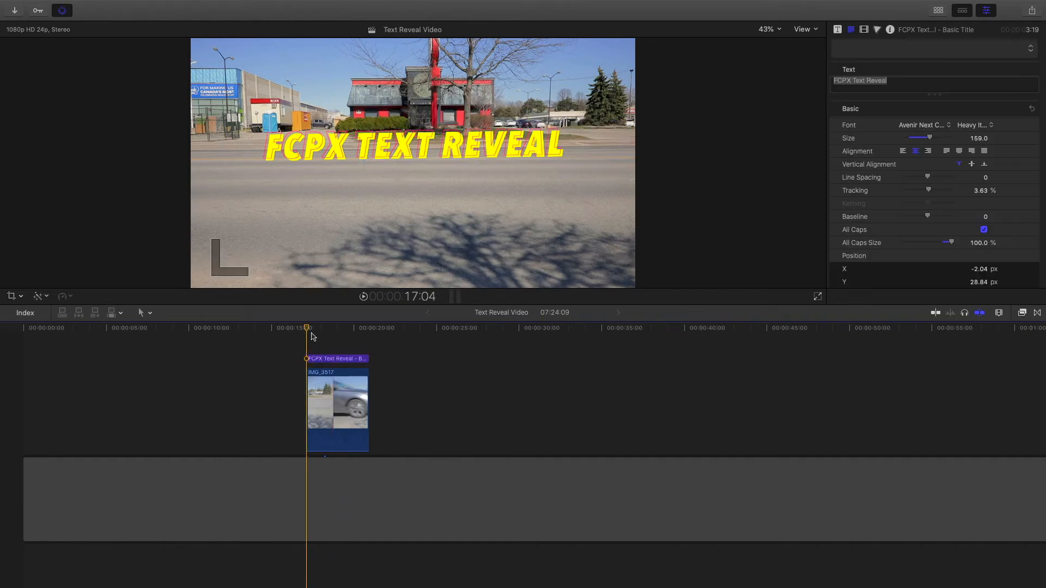
left_click(329, 330)
mouse_move(329, 334)
left_mouse_down()
mouse_move(316, 333)
mouse_move(346, 339)
left_mouse_up()
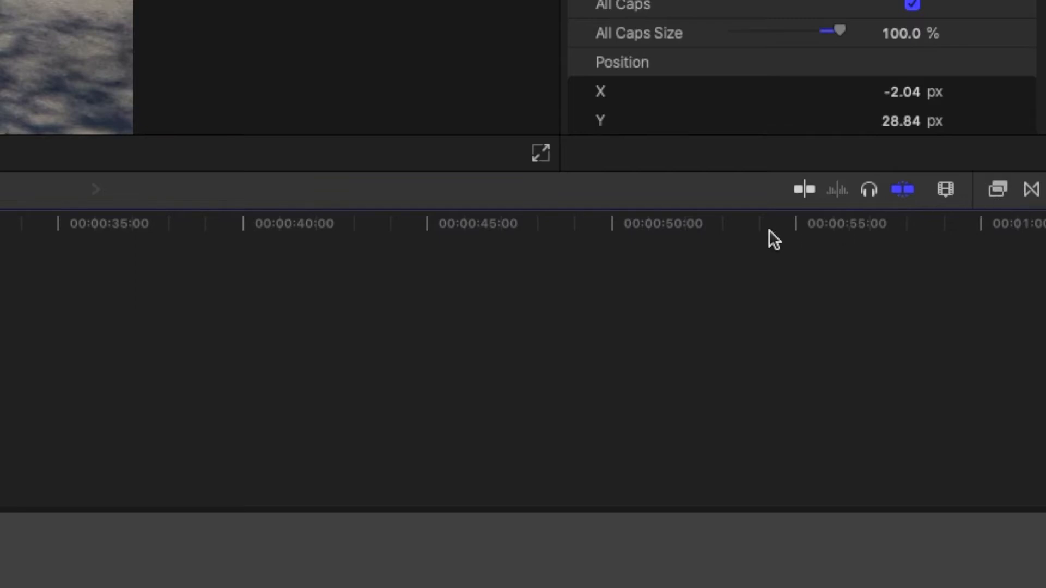
- Open the effects browser beside the timeline
left_click(998, 190)
left_click(992, 191)
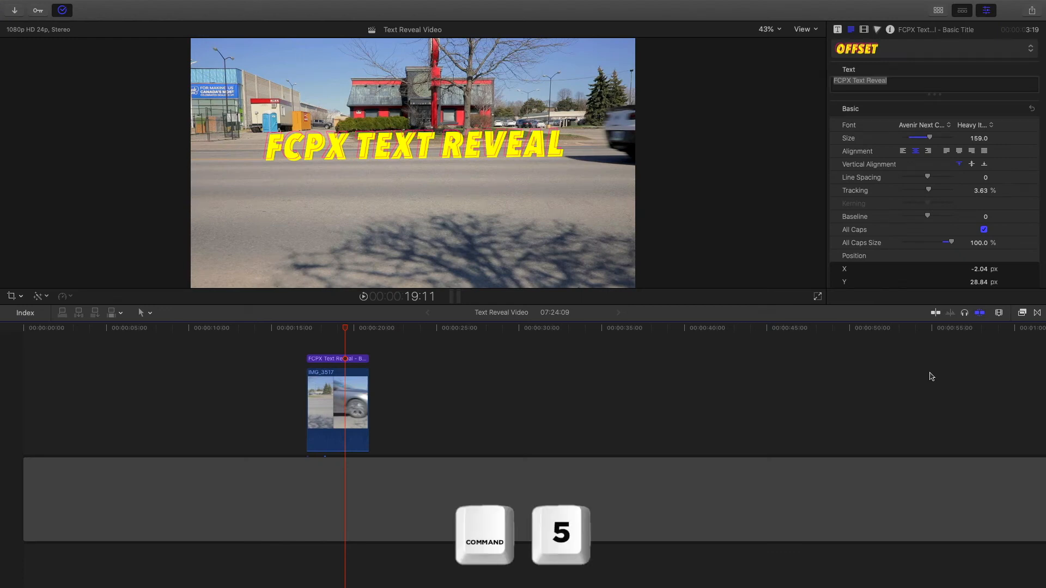
key("super+5")
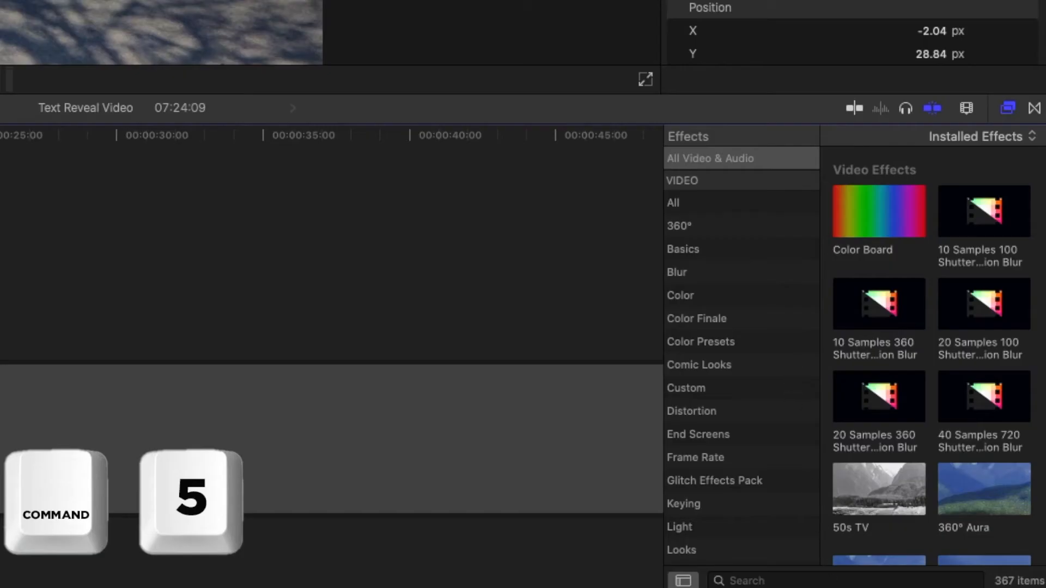
- Search the effects for "mask", apply Draw Mask to the FCPX Text Reveal title and close the effects browser
left_click(837, 580)
type("mask")
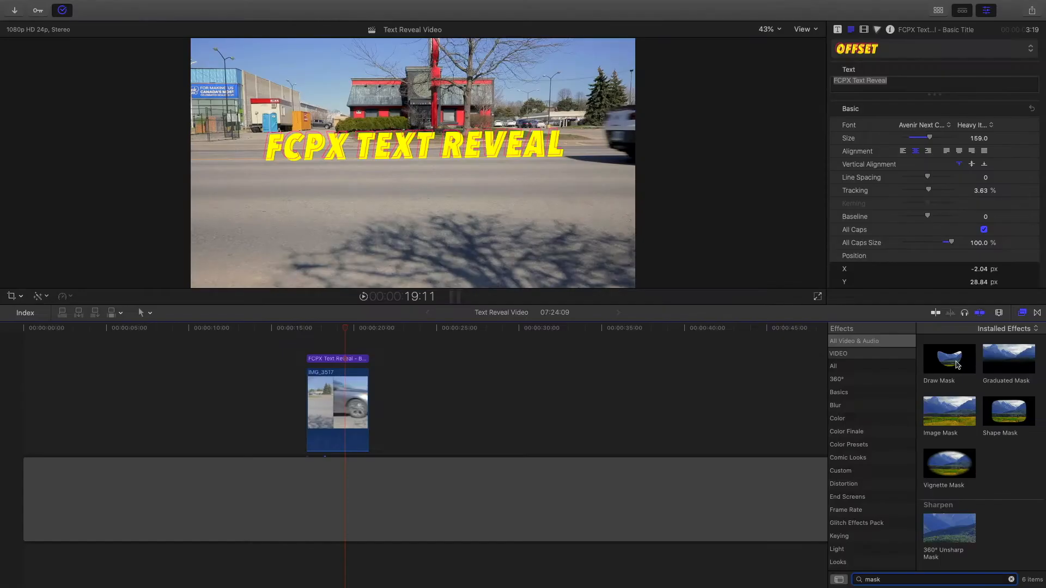
left_click_drag(907, 191, 0, 218)
mouse_move(374, 375)
left_mouse_down()
mouse_move(352, 357)
mouse_move(349, 377)
left_mouse_up()
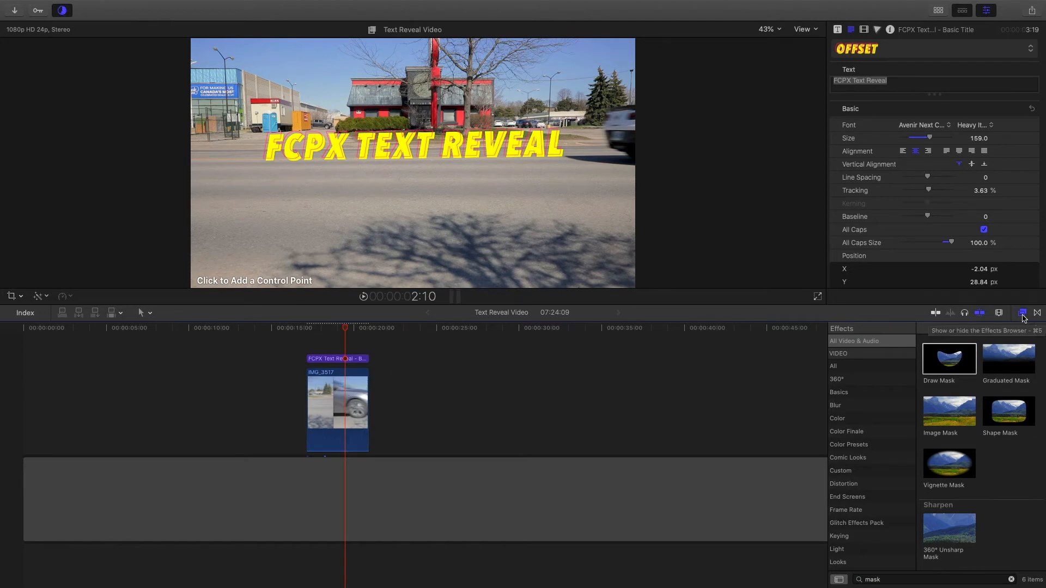
key("super+5")
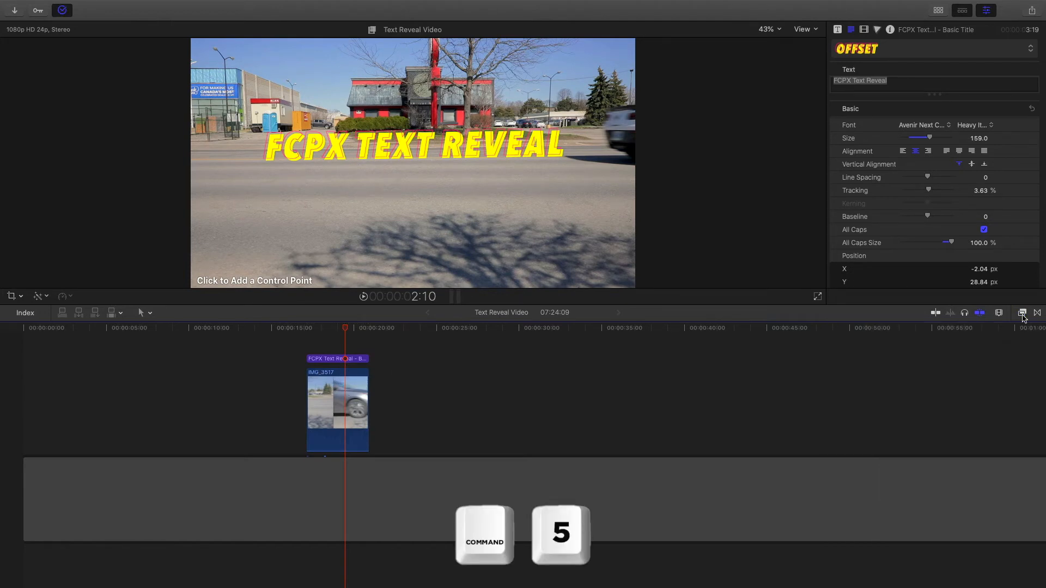
- Select the FCPX Text Reveal title and show its Draw Mask settings among the video properties
left_click(839, 31)
left_click(864, 30)
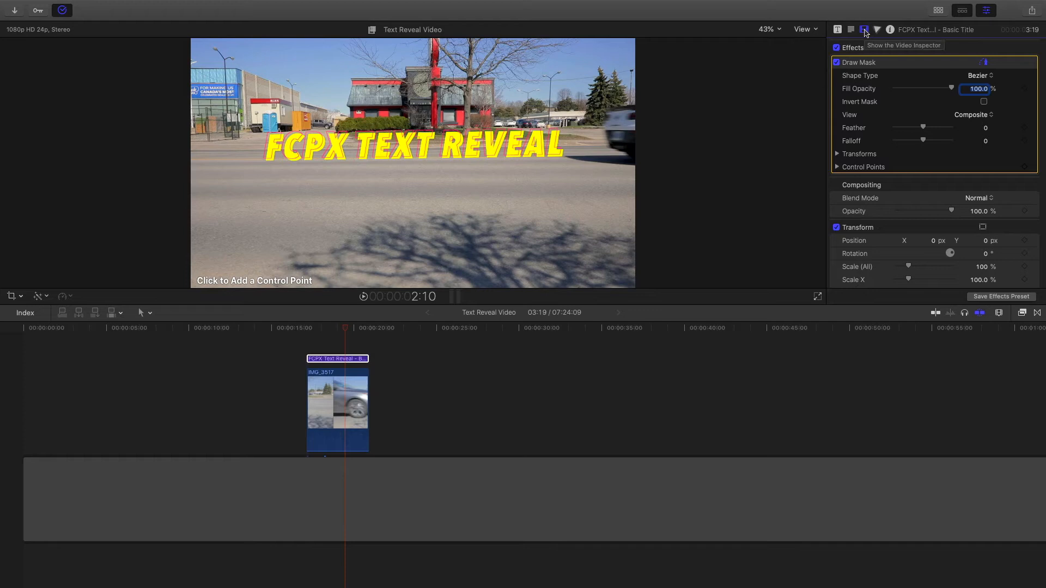
left_click(343, 359)
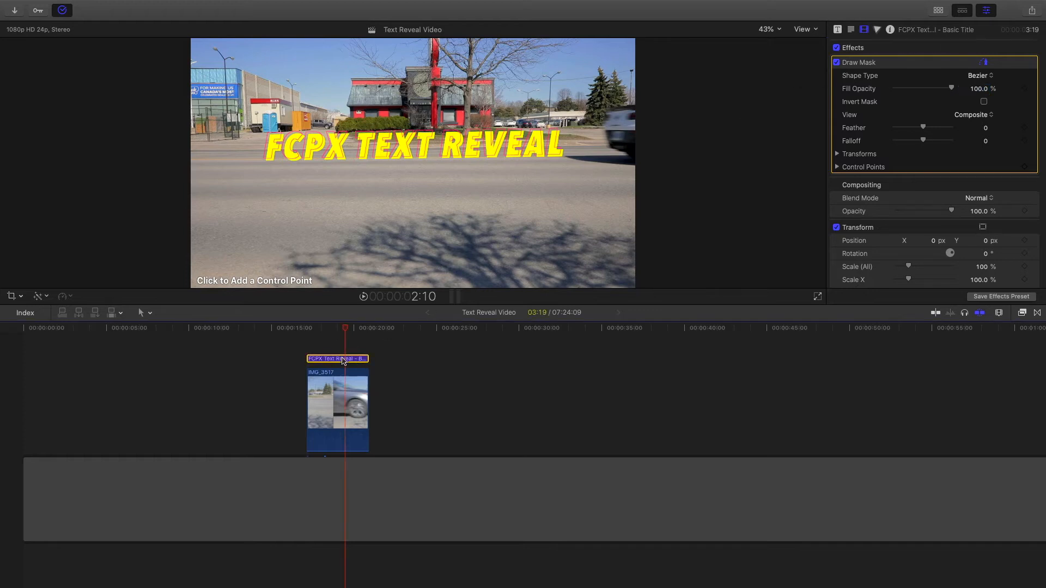
- Park the playhead at 18:08, where the white car's rear reaches the title's first letter, and toggle the title's visibility
left_click(346, 330)
left_click_drag(346, 330, 326, 334)
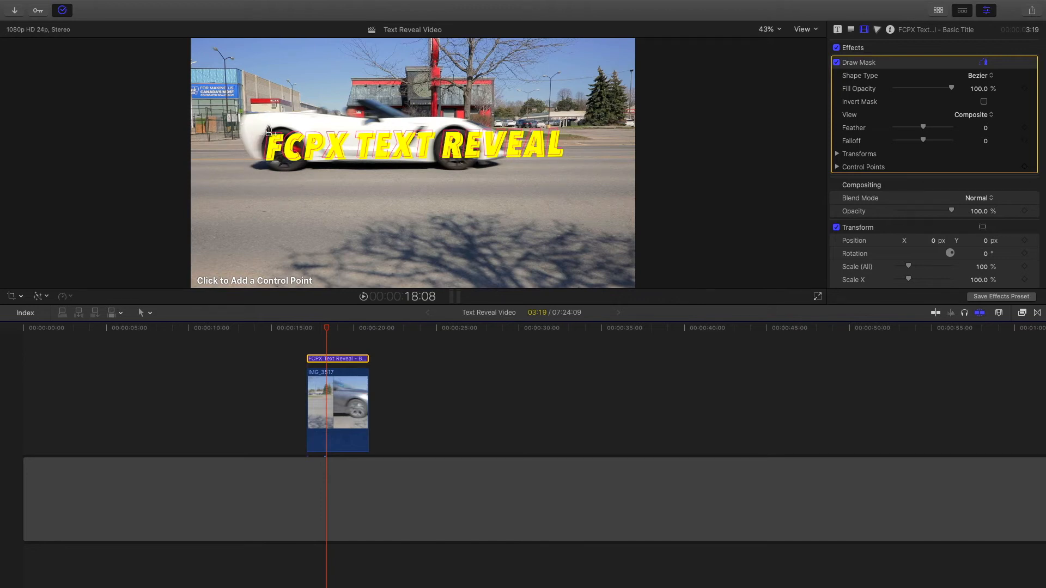
key("Right")
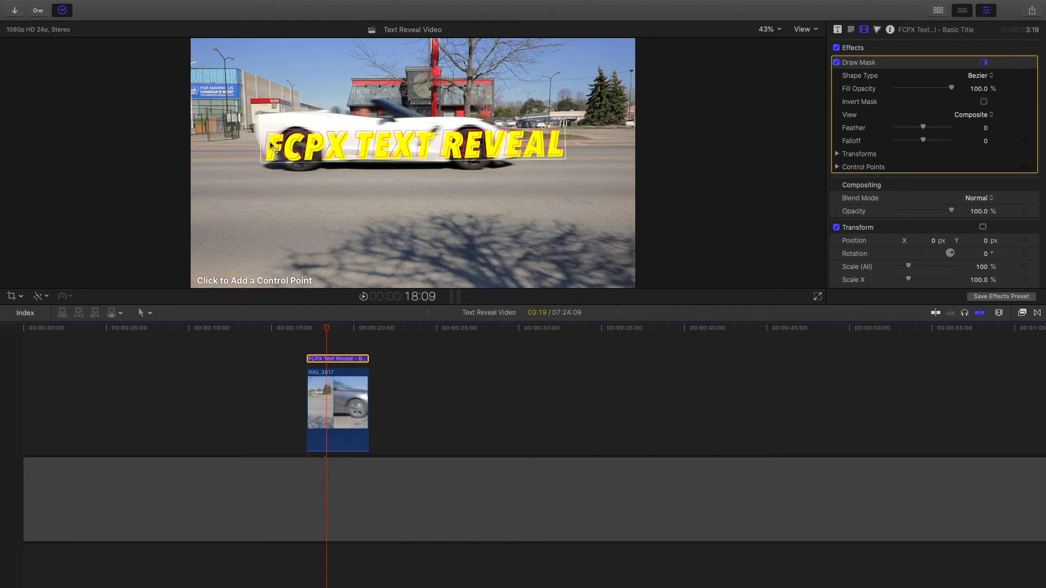
key("Right")
key("Right")
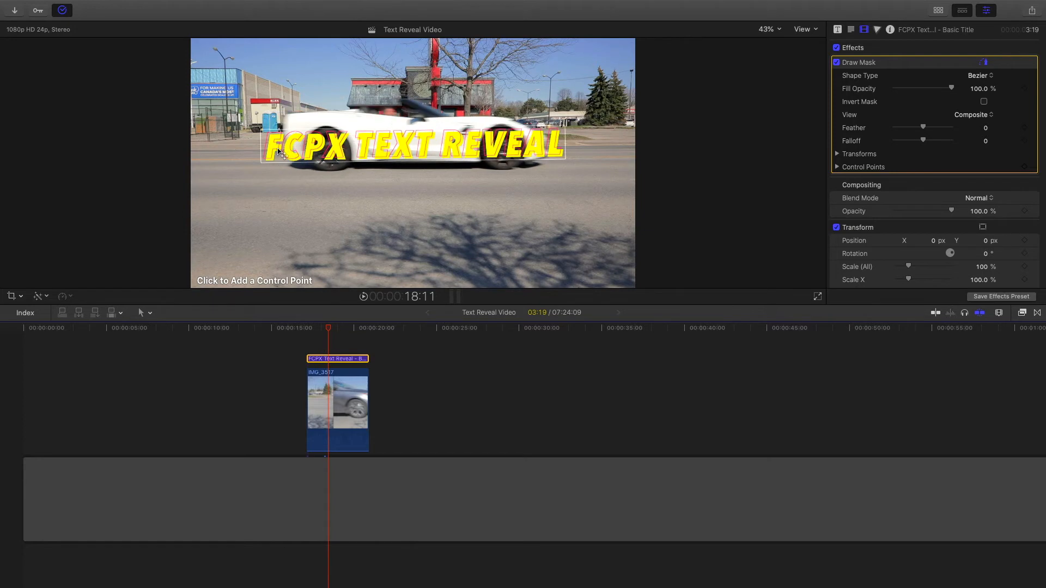
key("Left")
key("Left")
key("Left")
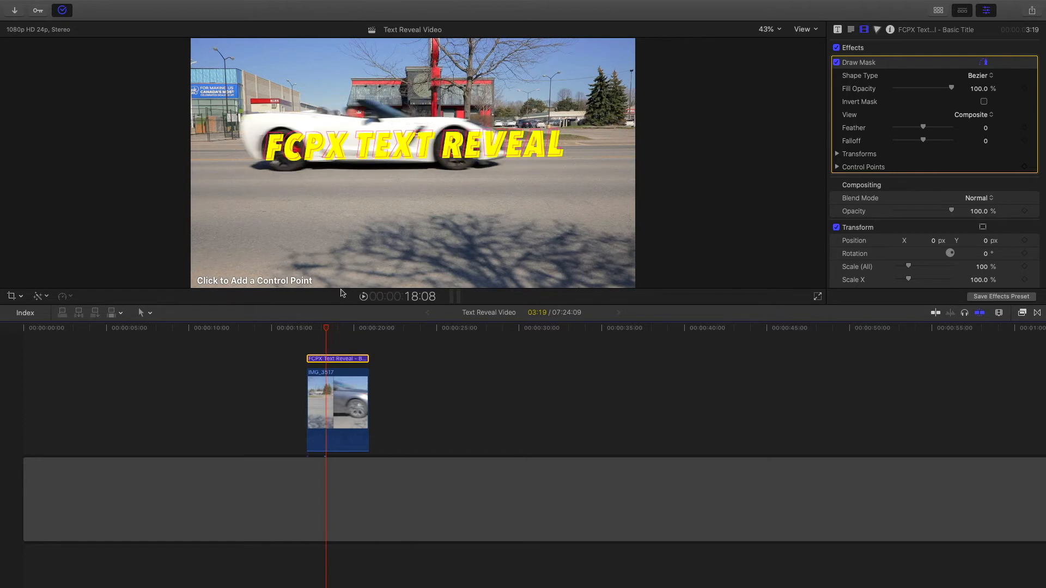
key("v")
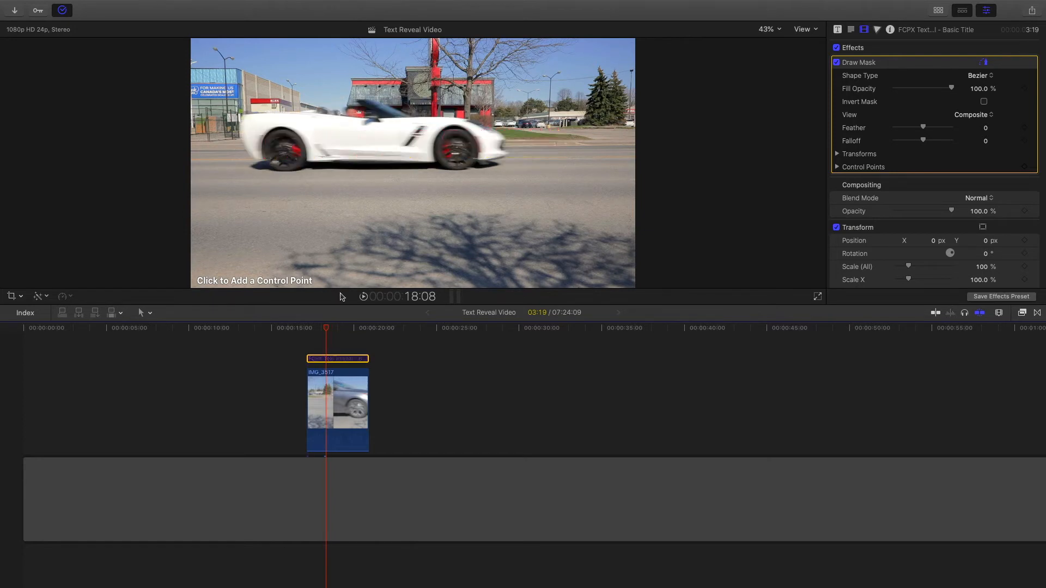
key("v")
- Trace the white car's upper outline from the trunk over the windshield to the hood with curved Draw Mask points
left_click(775, 33)
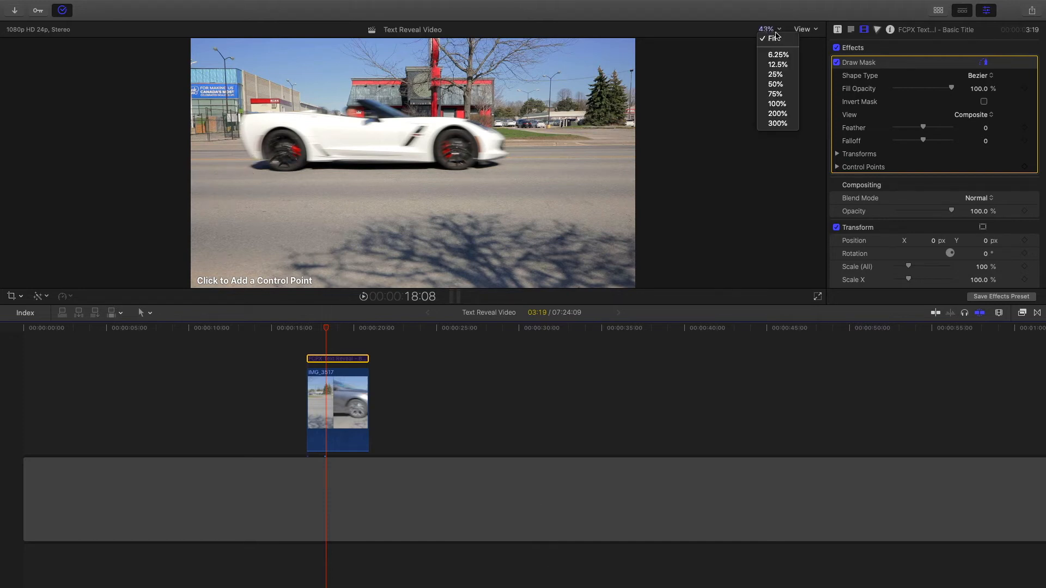
left_click(775, 74)
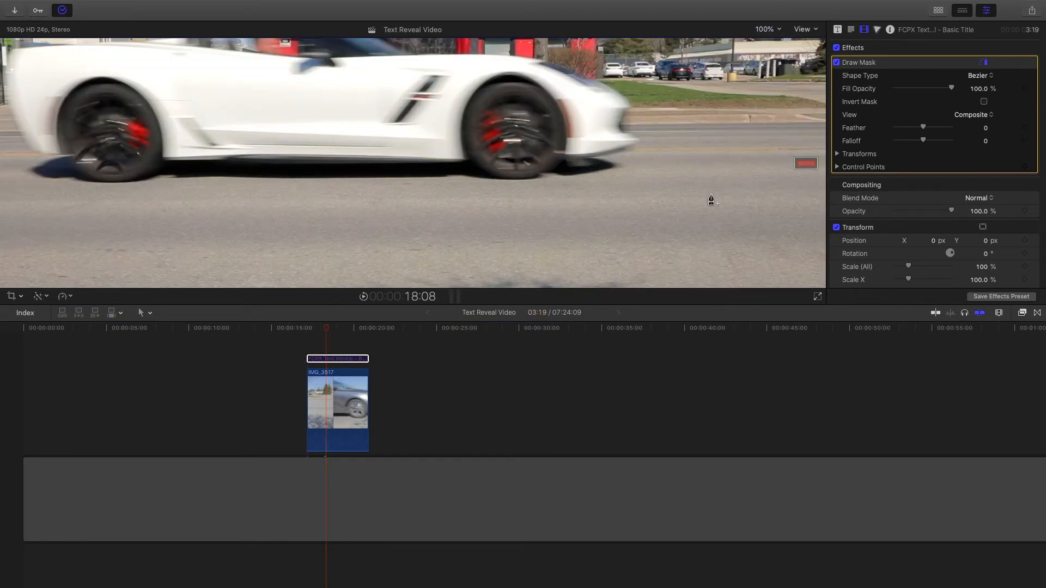
left_click_drag(806, 164, 807, 159)
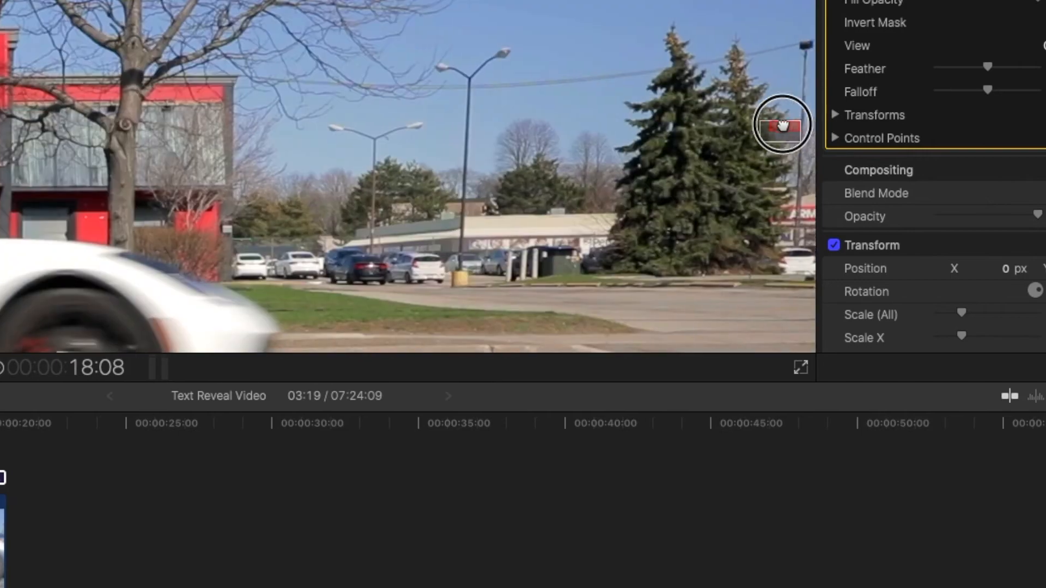
left_click_drag(783, 125, 809, 148)
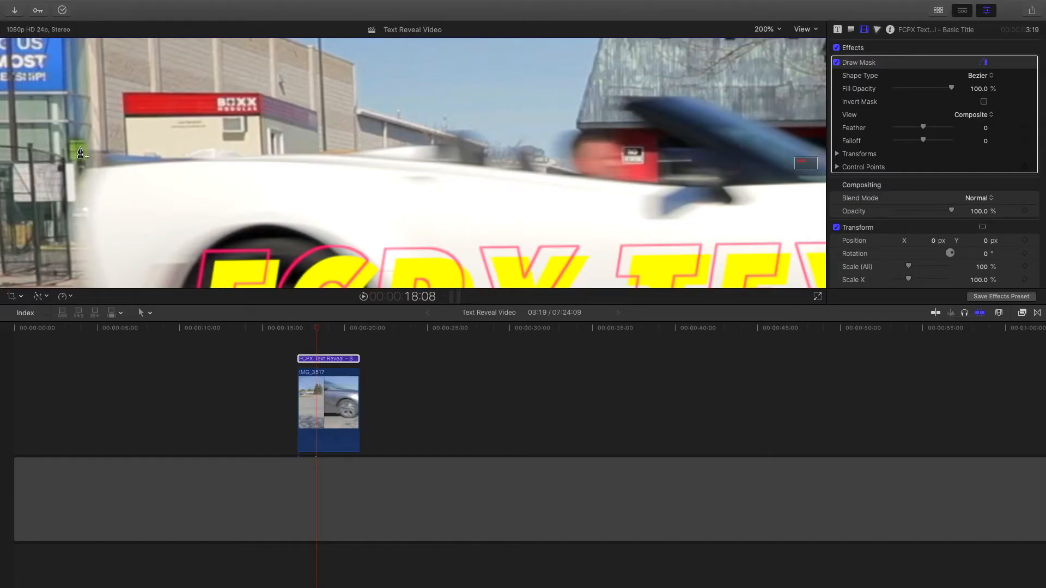
left_click_drag(74, 172, 125, 145)
left_click_drag(320, 150, 355, 152)
left_click_drag(473, 157, 493, 159)
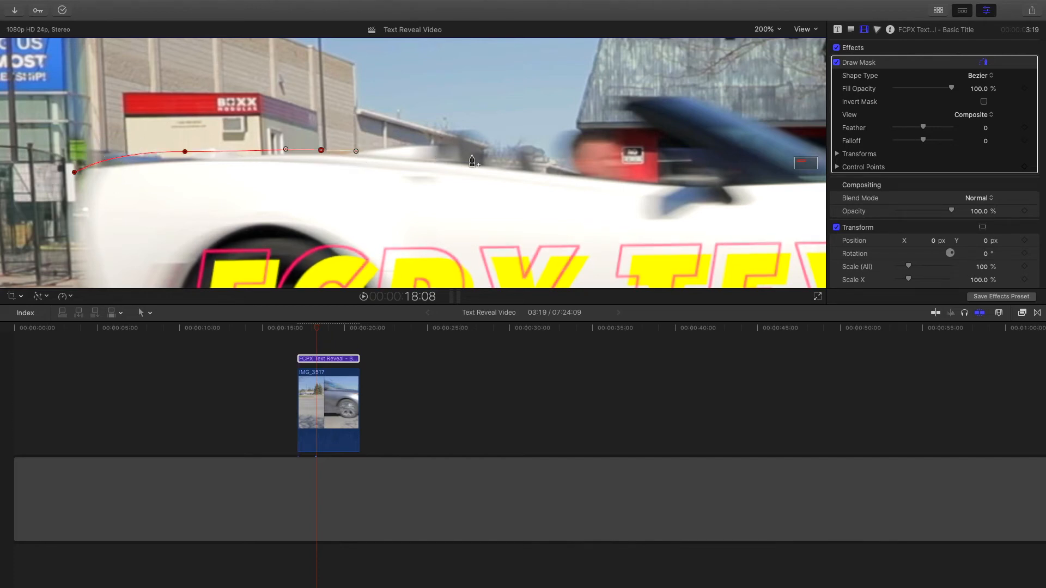
left_click_drag(559, 165, 581, 164)
left_click_drag(619, 102, 658, 95)
left_click_drag(826, 151, 835, 151)
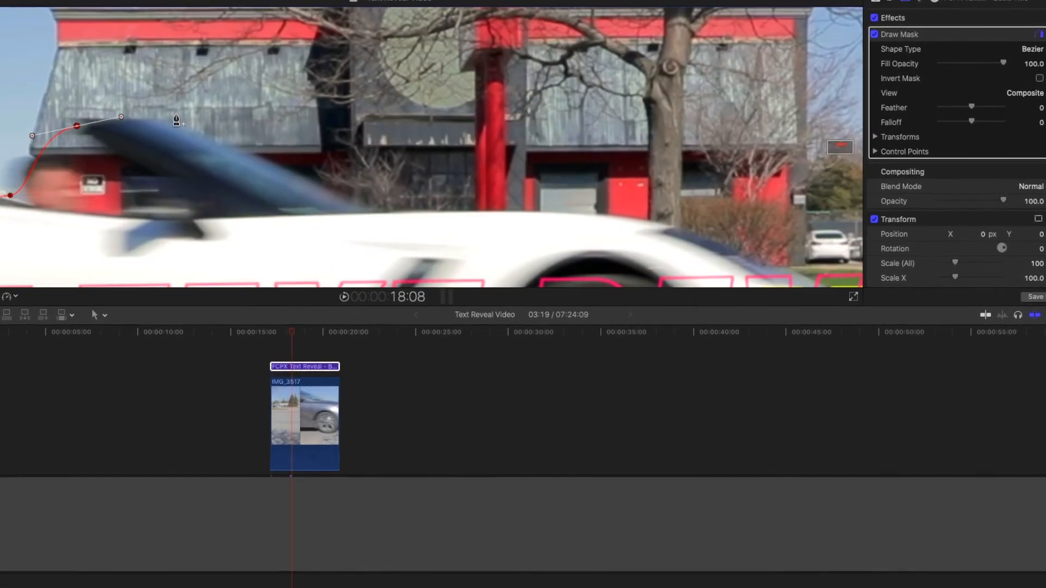
left_click_drag(181, 119, 207, 123)
left_click_drag(380, 199, 406, 205)
left_click(569, 211)
- Continue the mask outline loosely around the end of the title and back beneath the car to its rear wheel
left_click(788, 7)
left_click(815, 47)
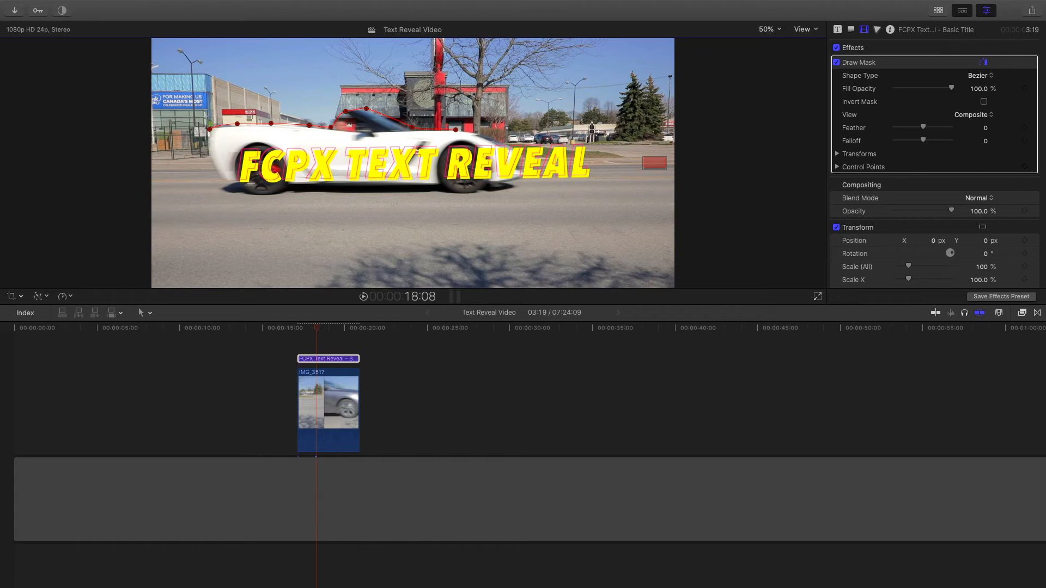
left_click(596, 122)
left_click(614, 197)
left_click(443, 212)
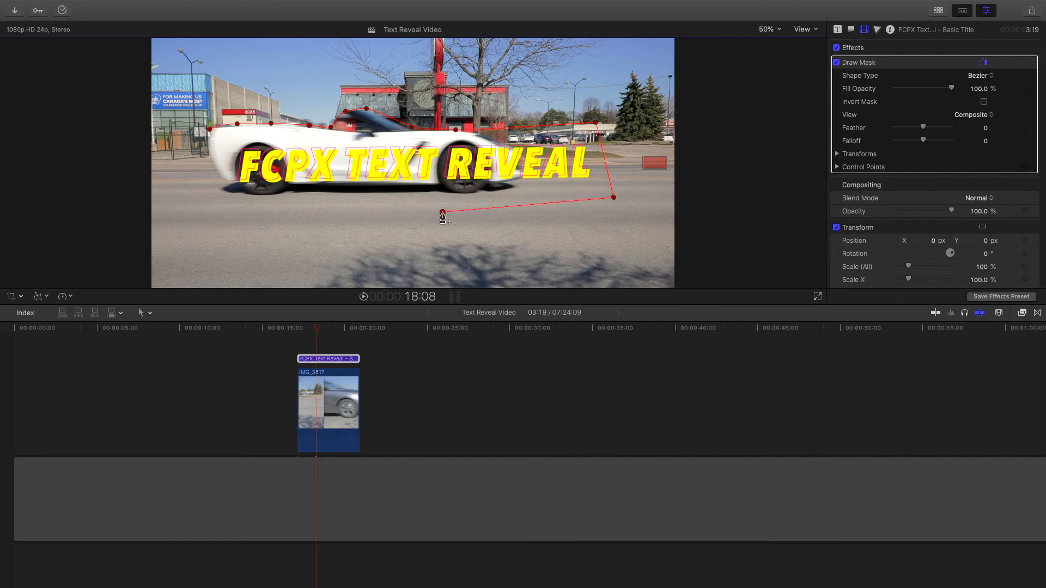
left_click(322, 200)
left_click(283, 193)
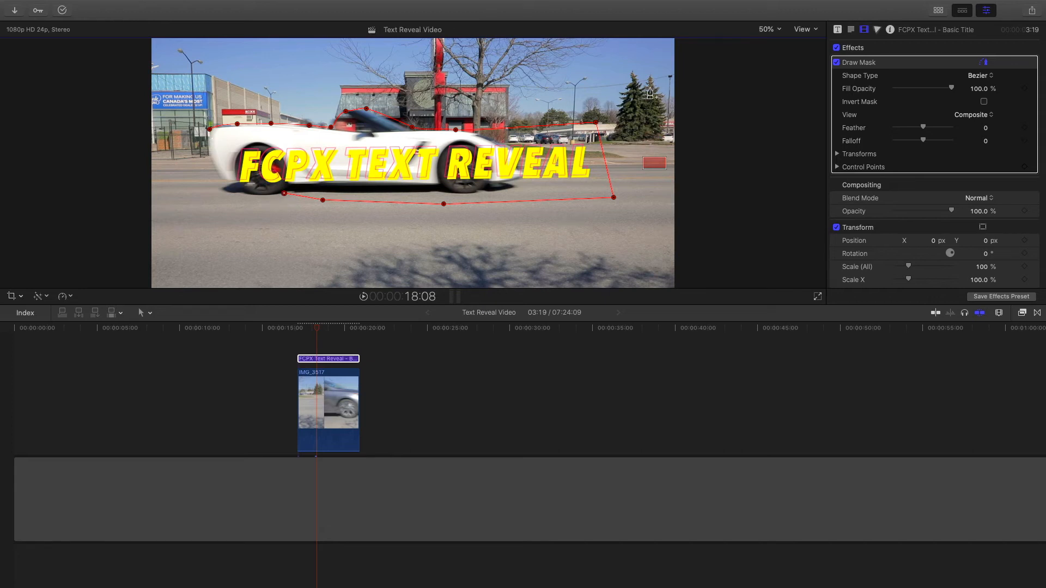
- Trace the rear wheel and bumper closely with mask points, close the mask shape and fit the whole frame in the viewer
left_click(774, 30)
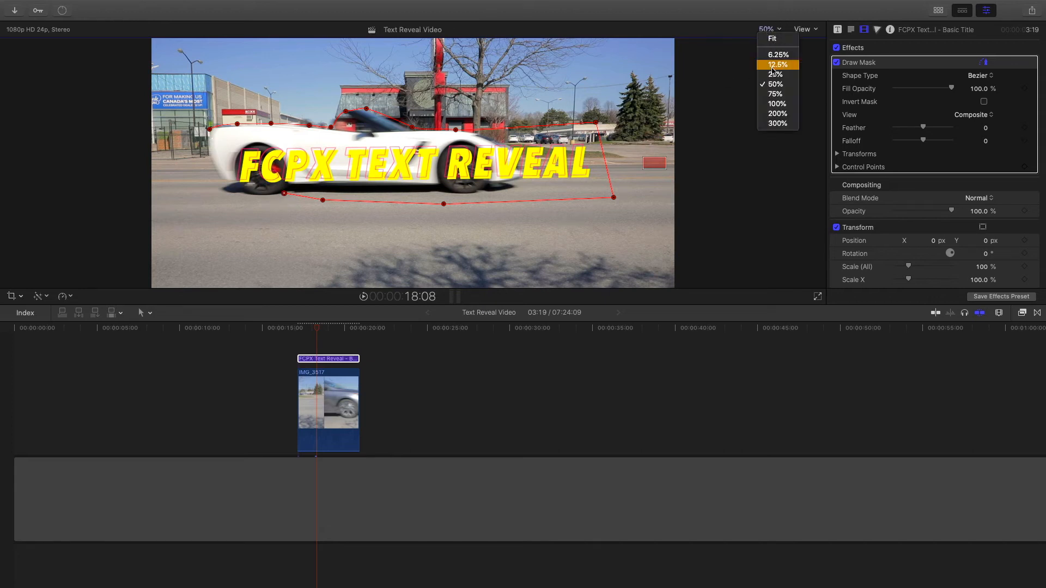
left_click(776, 103)
scroll(263, 192, "left", 3)
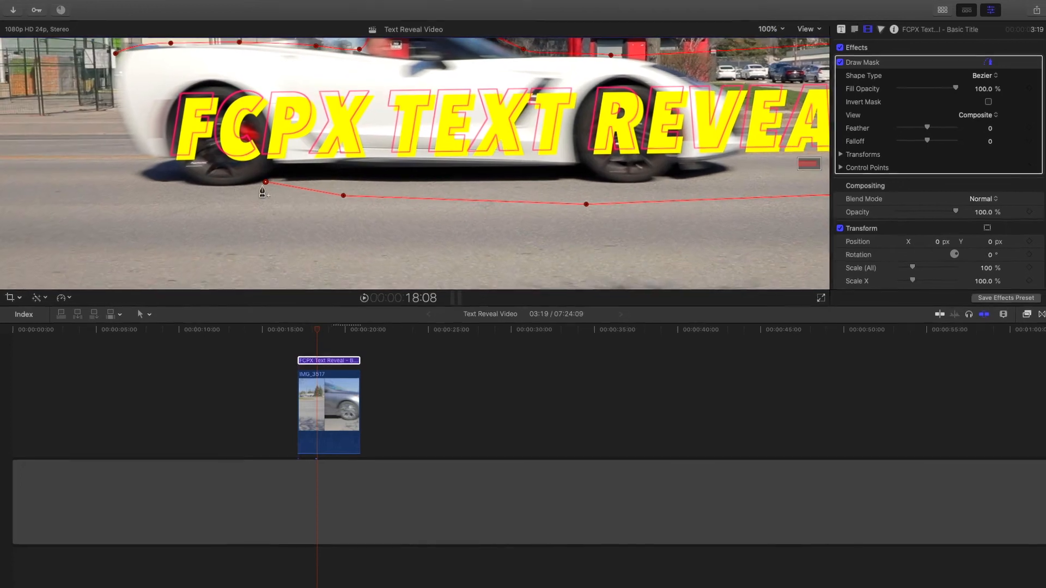
left_click(240, 186)
left_click_drag(181, 180, 160, 156)
left_click(147, 160)
left_click_drag(117, 118, 111, 103)
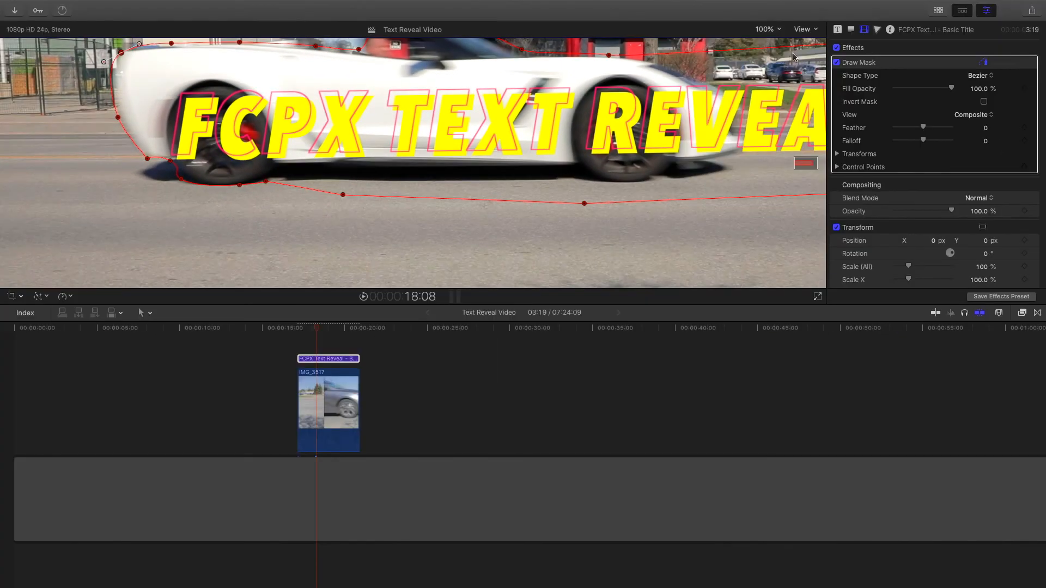
left_click(849, 23)
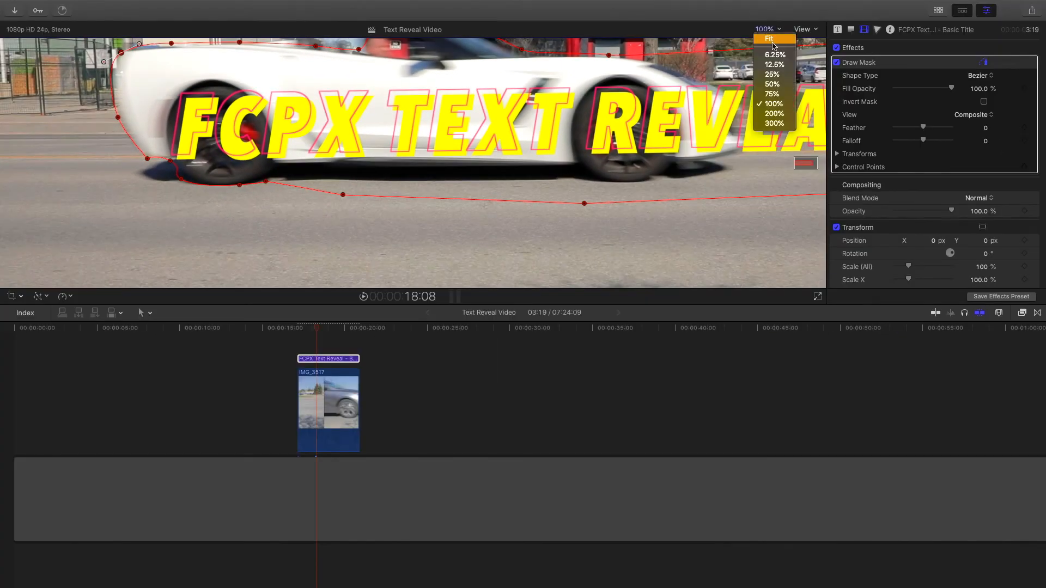
left_click(771, 39)
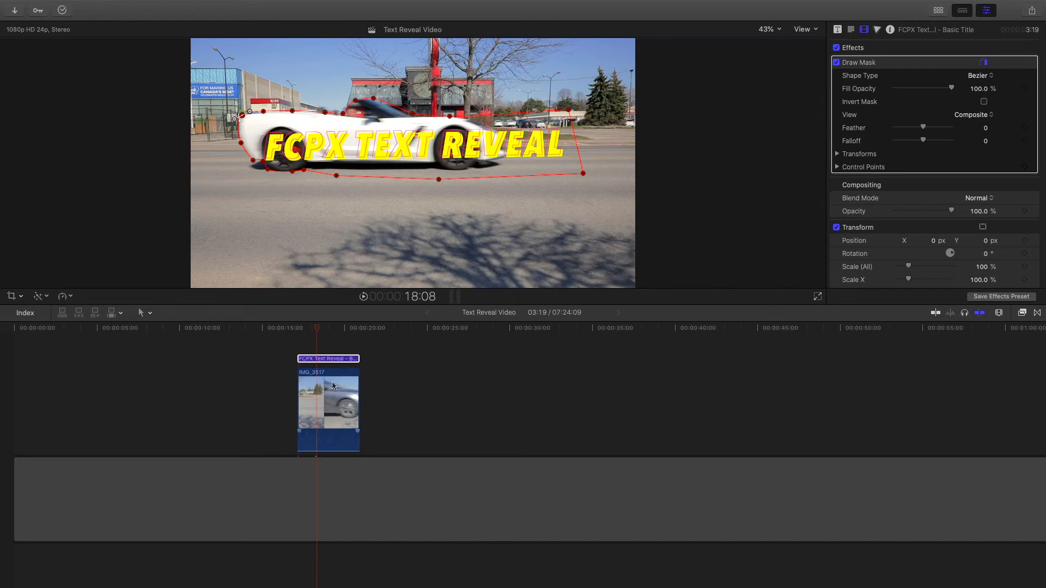
- Add keyframes to the Draw Mask's Position, Rotation, Scale and Control Points at 18:08
left_click(319, 360)
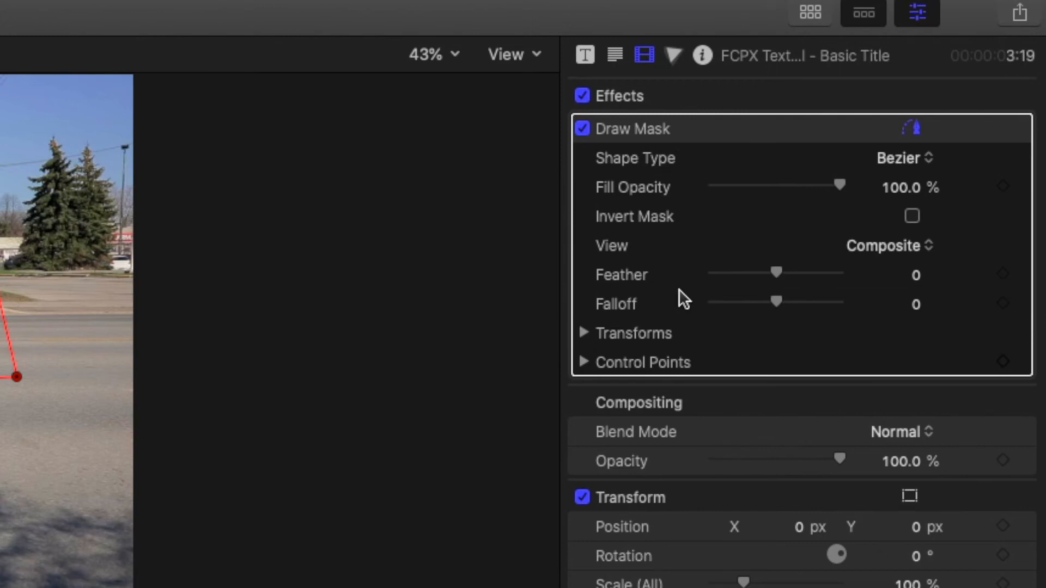
left_click(593, 335)
left_click(590, 334)
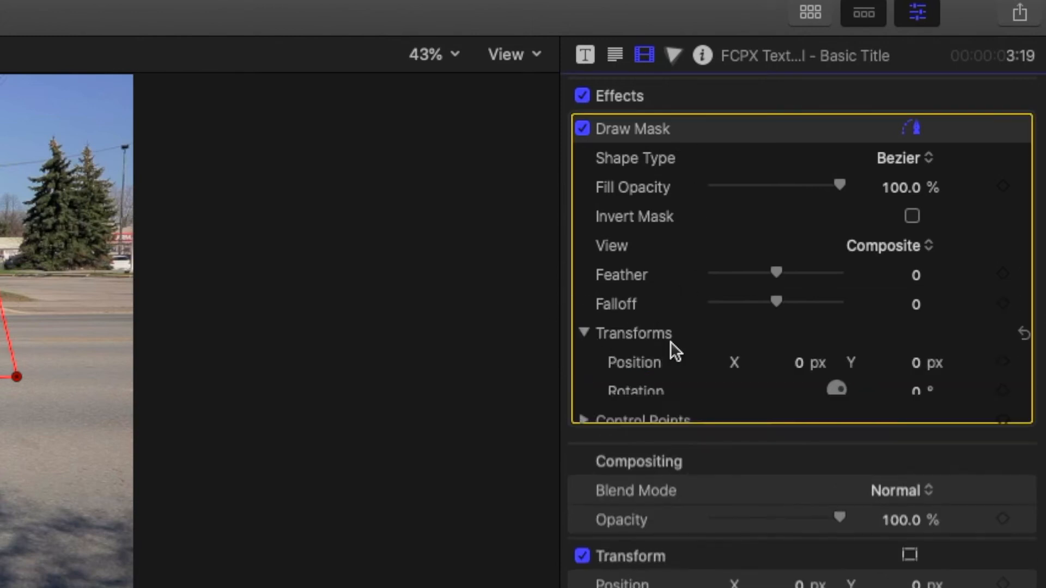
left_click(1002, 362)
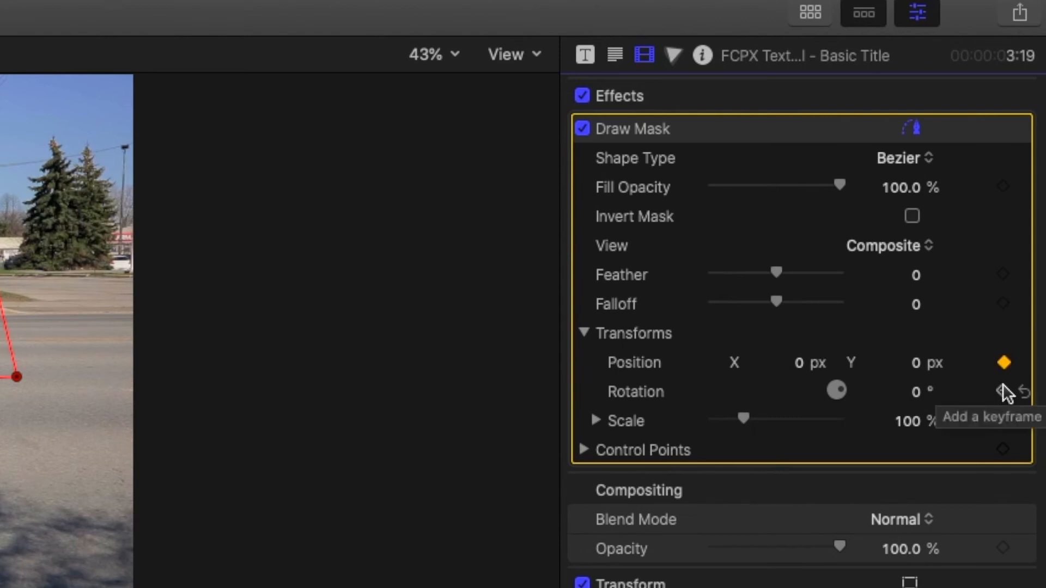
left_click(1004, 391)
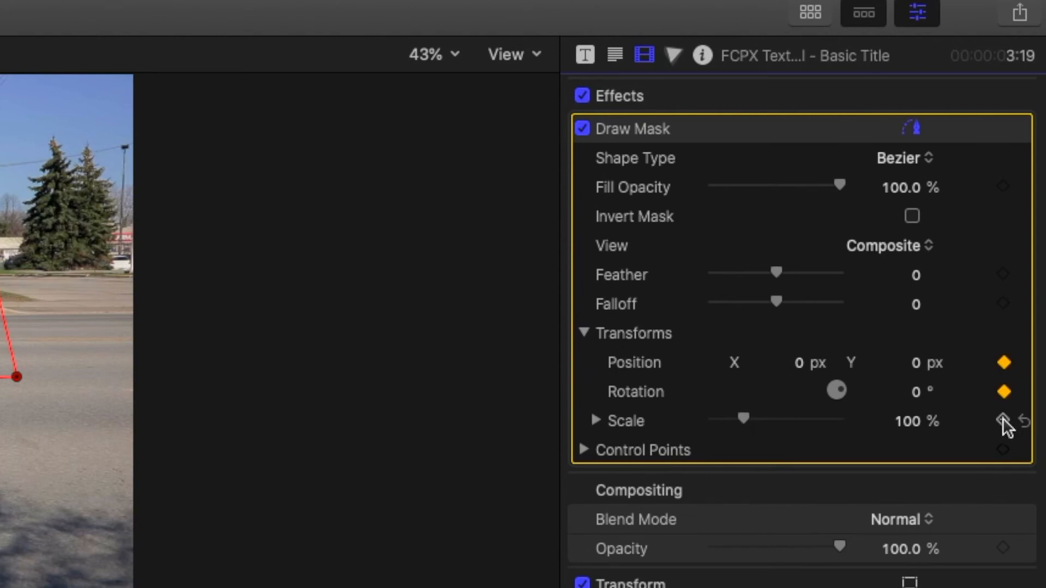
left_click(1003, 421)
left_click(1002, 449)
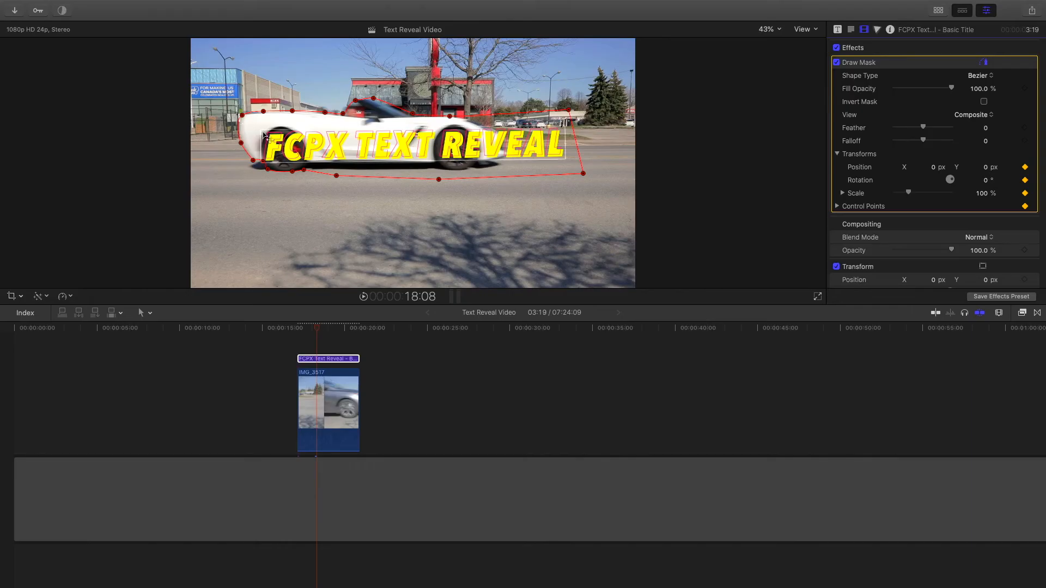
- Advance to 18:10, move the mask along with the car to position X 133.7 px, Y 1.8 px, and invert the mask
left_click(319, 330)
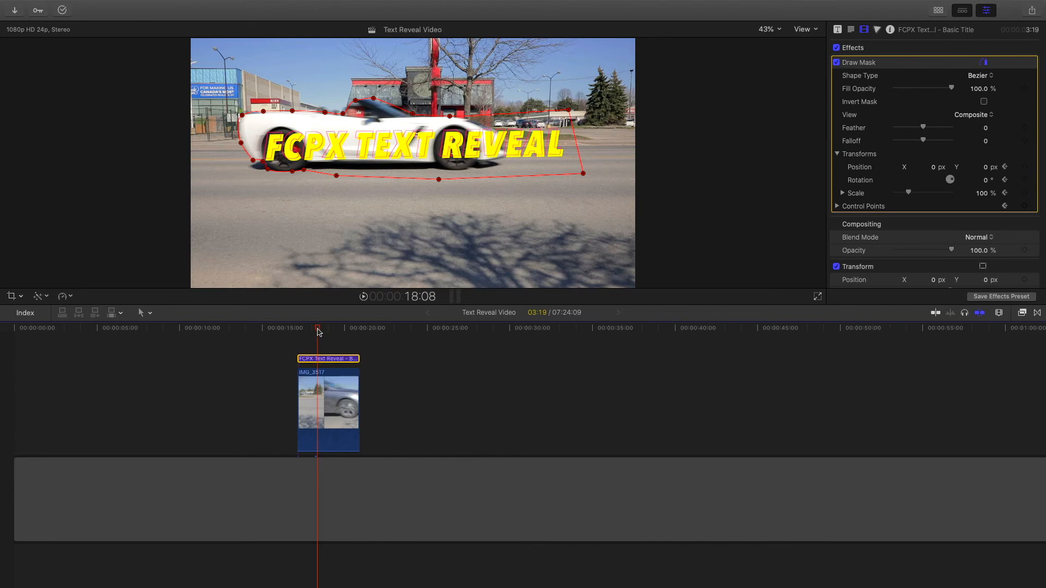
key("Right")
key("Right")
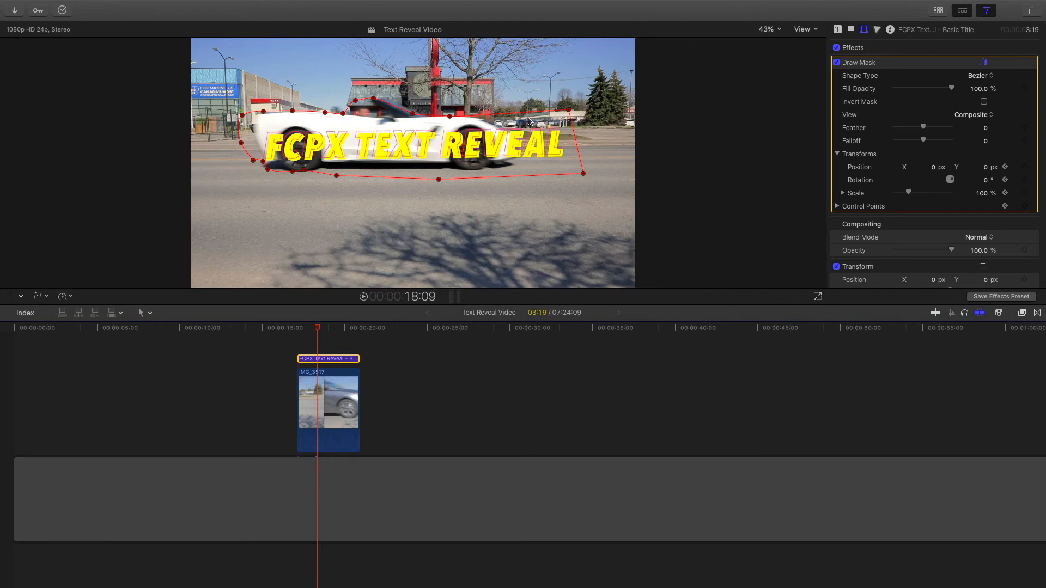
left_click_drag(529, 121, 567, 124)
key("Right")
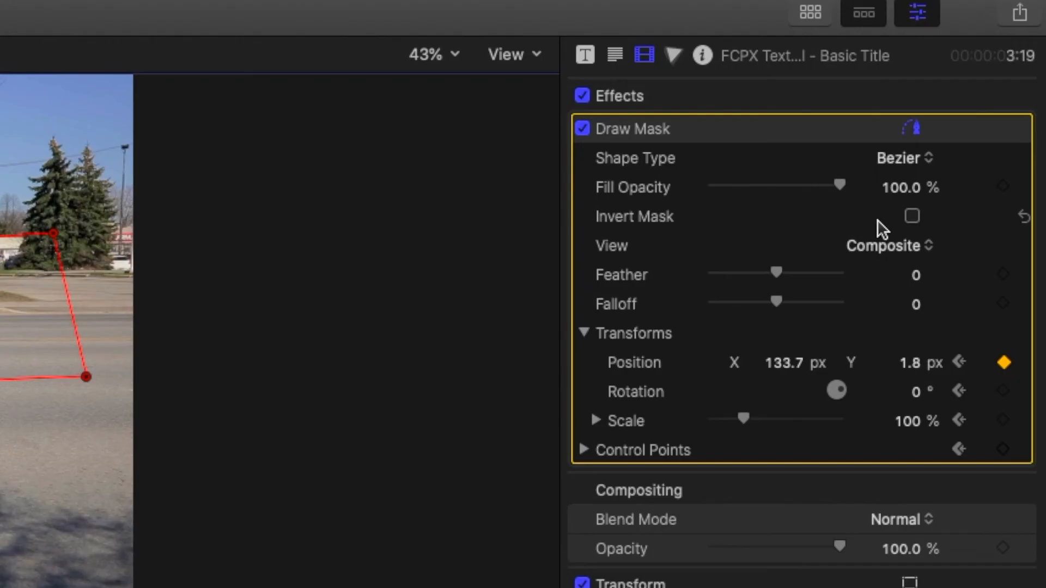
left_click(912, 217)
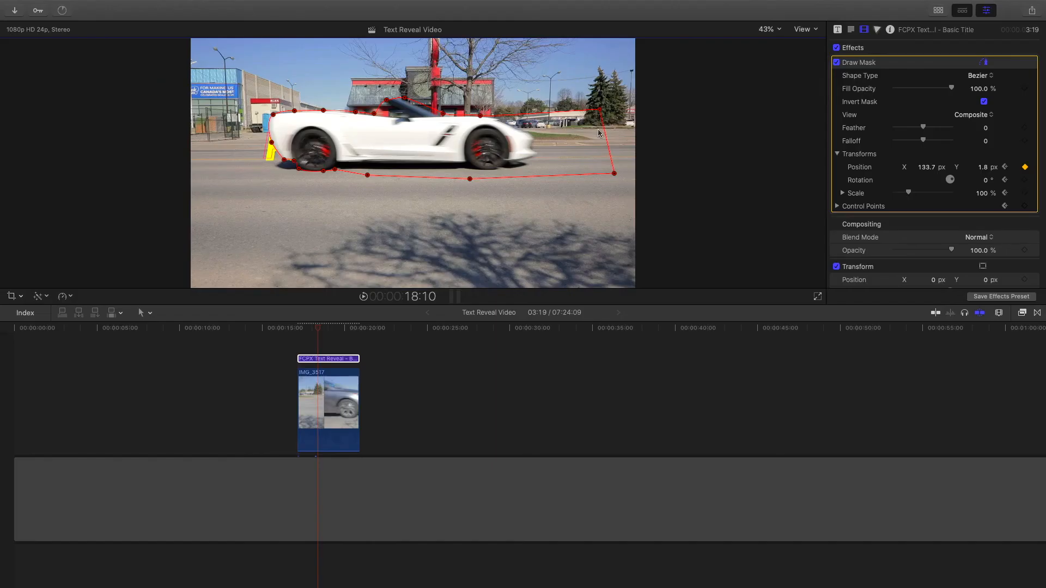
- Step forward through the clip from 18:10, repositioning the inverted mask to follow the white car across the title
key("Right")
left_click_drag(544, 123, 557, 125)
key("Right")
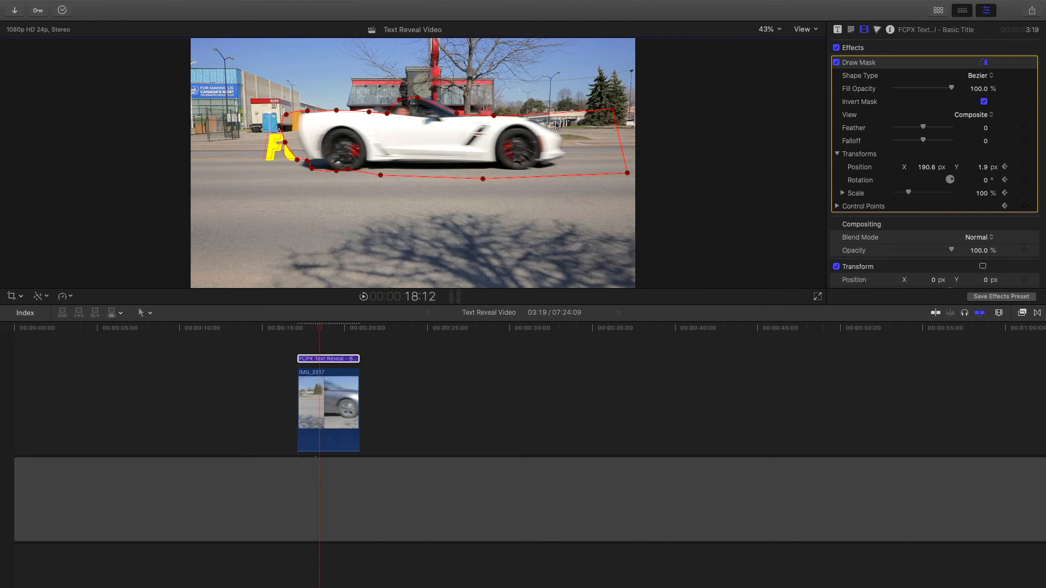
mouse_move(557, 125)
left_mouse_down()
mouse_move(626, 125)
mouse_move(633, 129)
mouse_move(562, 125)
mouse_move(663, 139)
left_mouse_up()
key("Right")
key("Right")
key("Right")
key("Right")
key("Right")
key("Right")
key("Right")
key("Right")
key("Right")
key("Right")
key("Right")
key("Right")
key("Right")
key("Right")
key("Right")
key("Right")
key("Right")
key("Right")
key("Right")
key("Right")
key("Right")
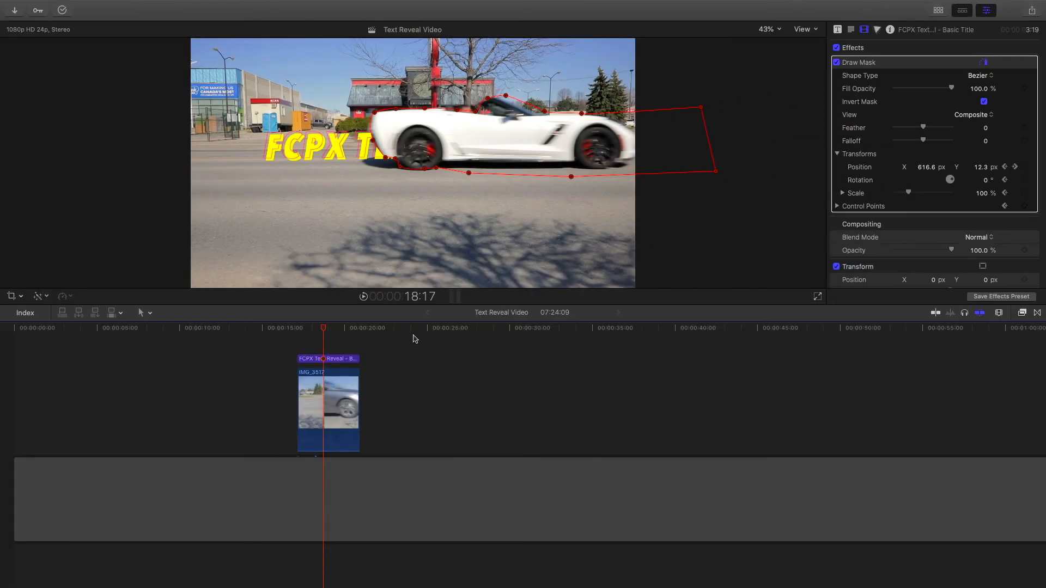
- Hide the mask outline and play the text reveal back from before the car crosses the title
left_click(872, 53)
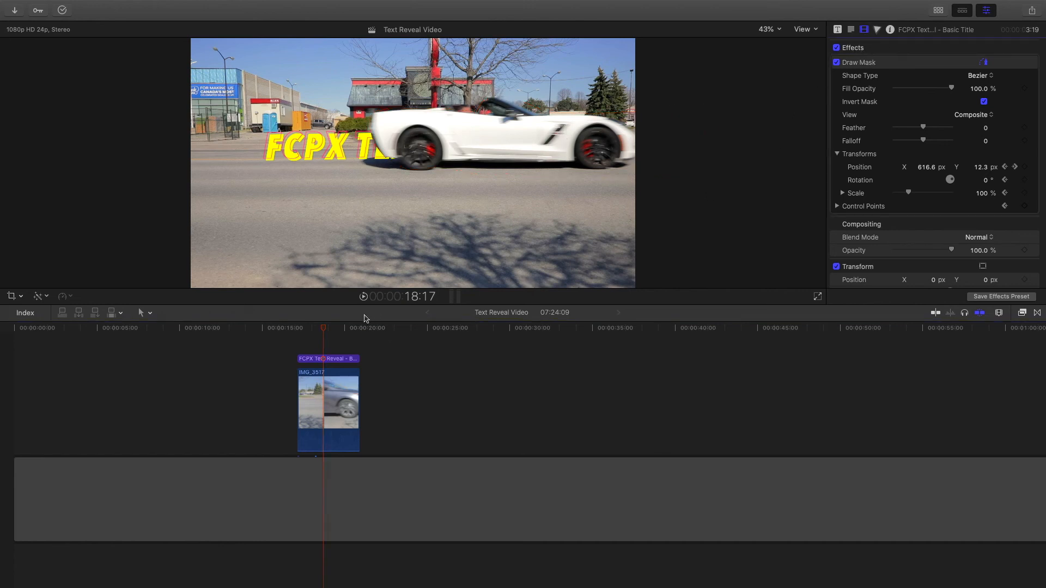
mouse_move(321, 328)
left_mouse_down()
mouse_move(299, 332)
mouse_move(314, 331)
left_mouse_up()
key("space")
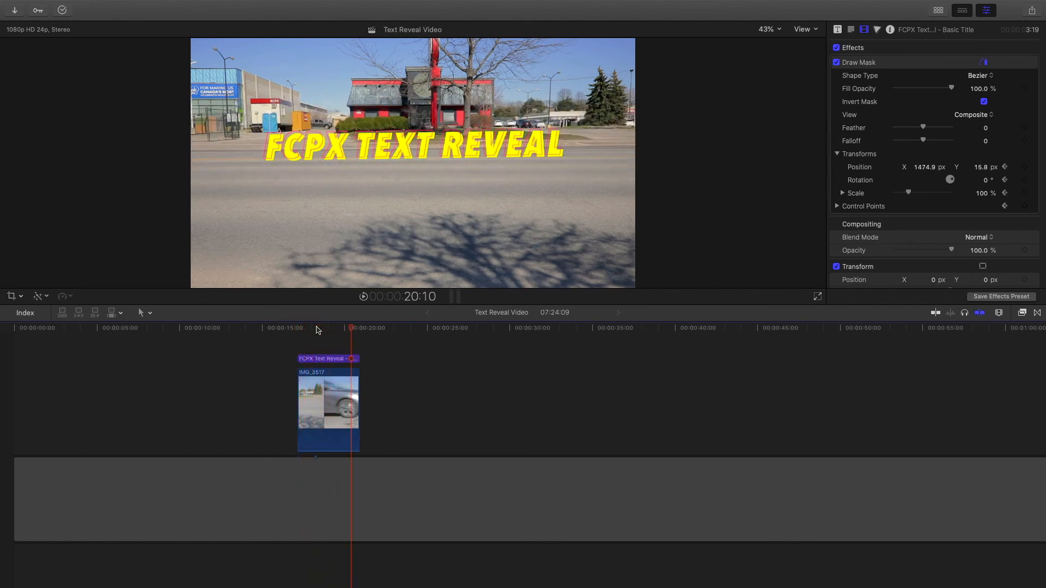
- Return to the car crossing the title, set the Draw Mask's Feather to -9.0, and fit the whole frame in the viewer
left_click_drag(311, 336, 324, 332)
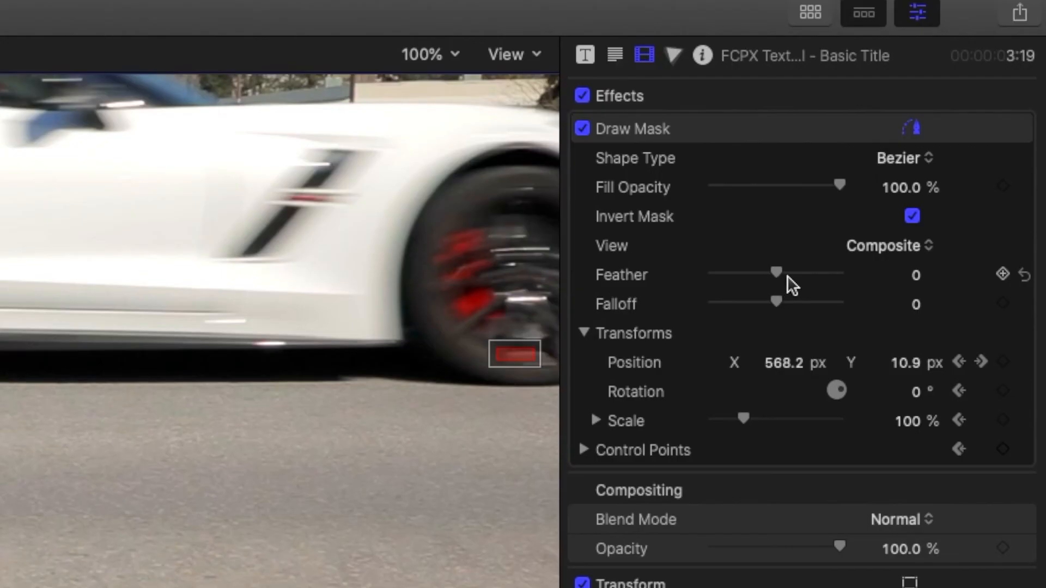
left_click_drag(788, 276, 769, 283)
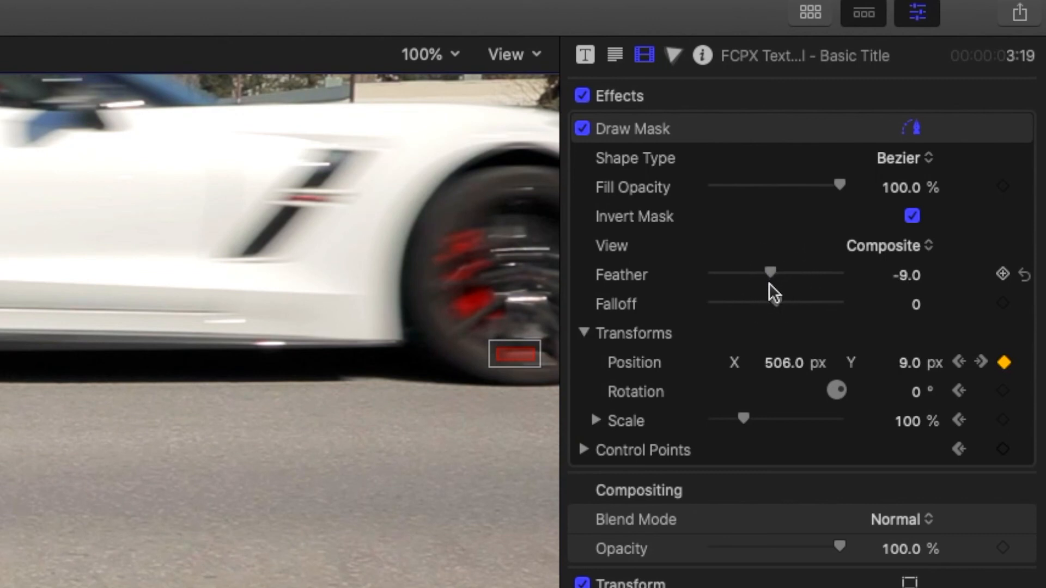
left_click(429, 60)
left_click(426, 71)
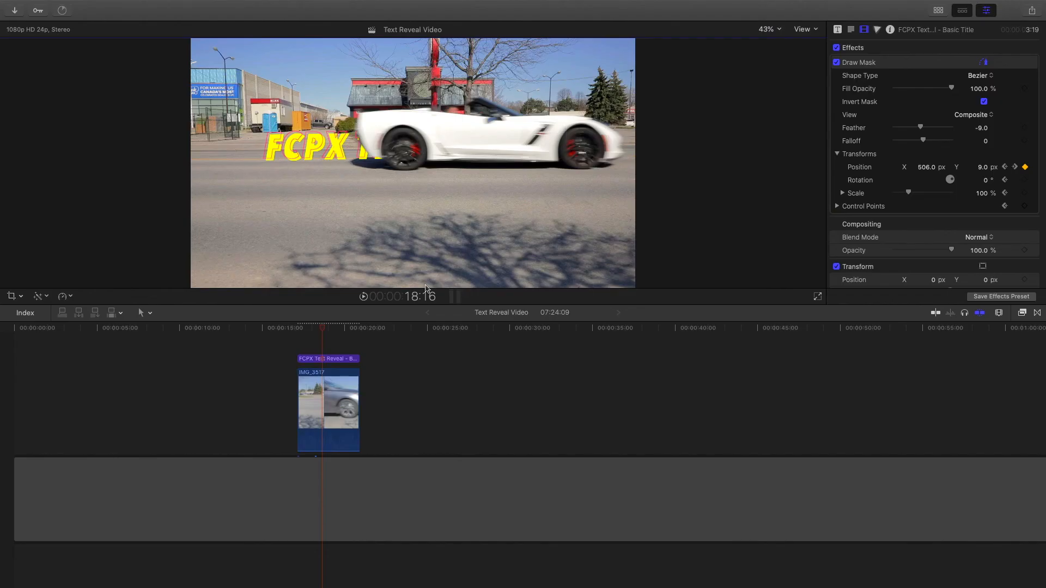
- Play the clip from its start to review the text reveal with the feathered mask, stopping after the car has passed
left_click(297, 349)
key("space")
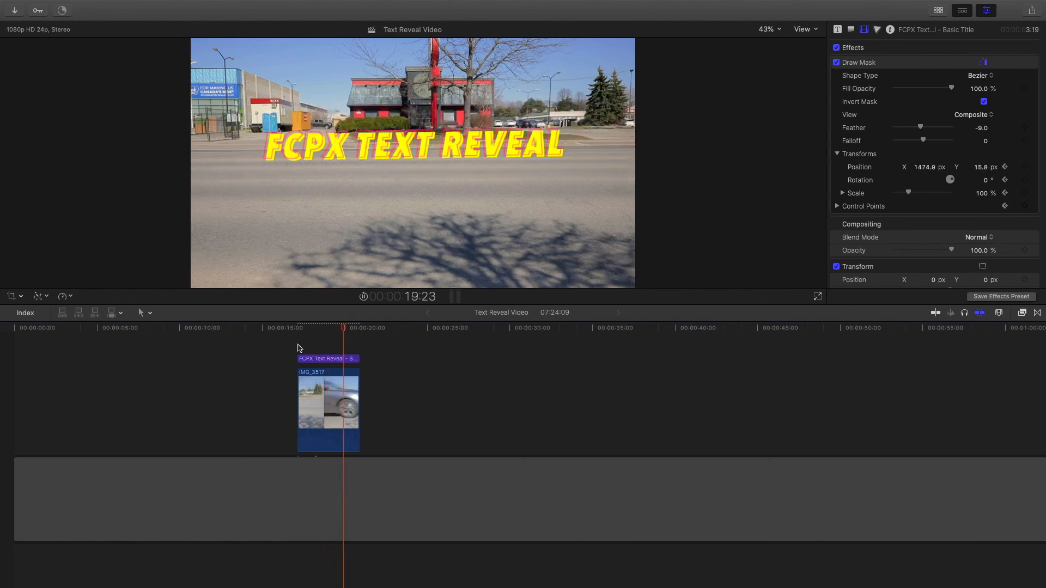
key("space")
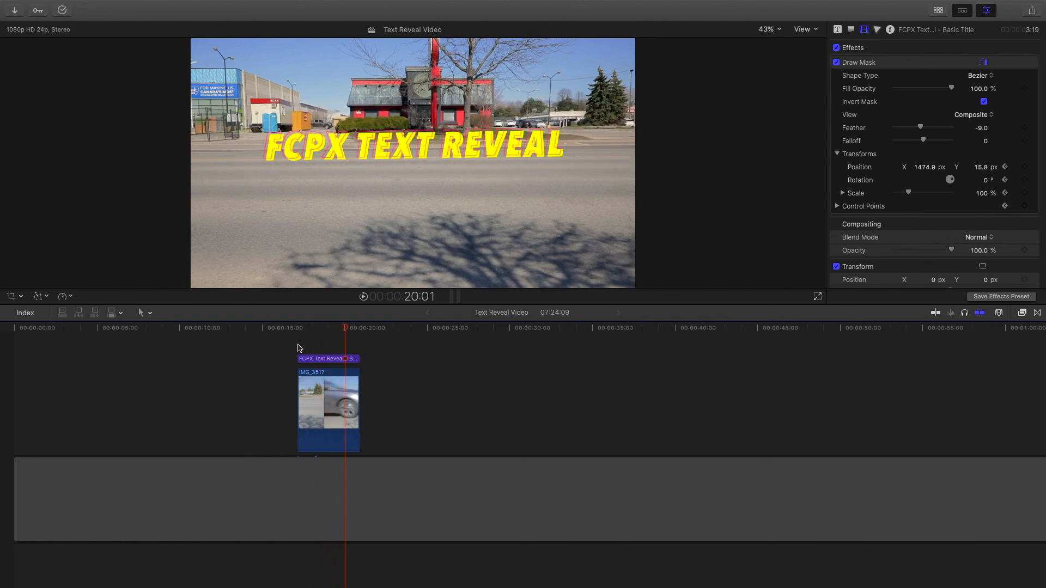